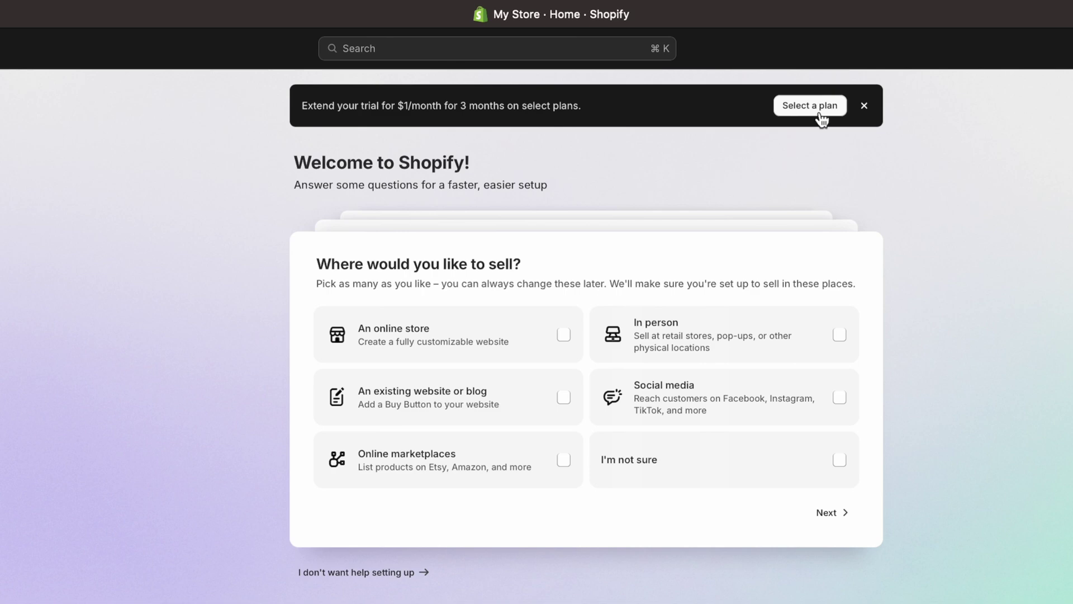
Select the Basic plan from the trial offer and open its credit card payment form.
click(823, 118)
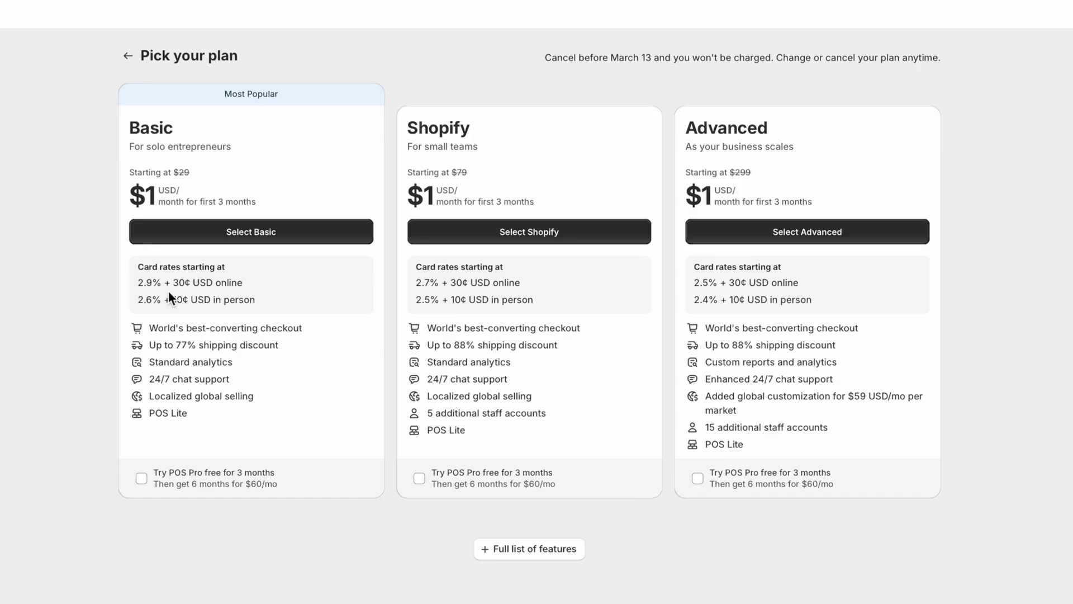
click(246, 231)
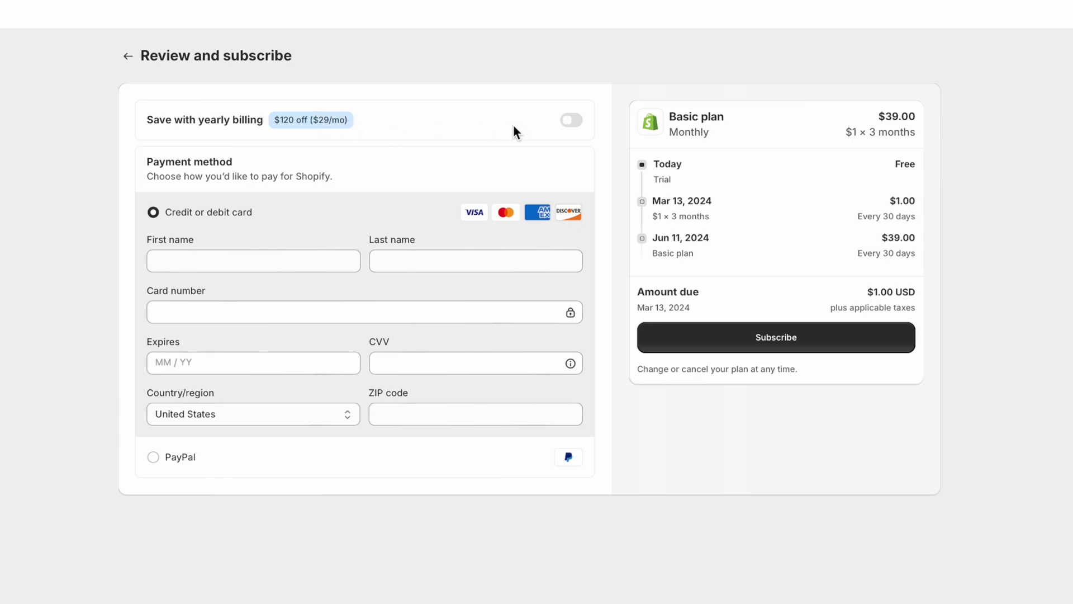
click(244, 258)
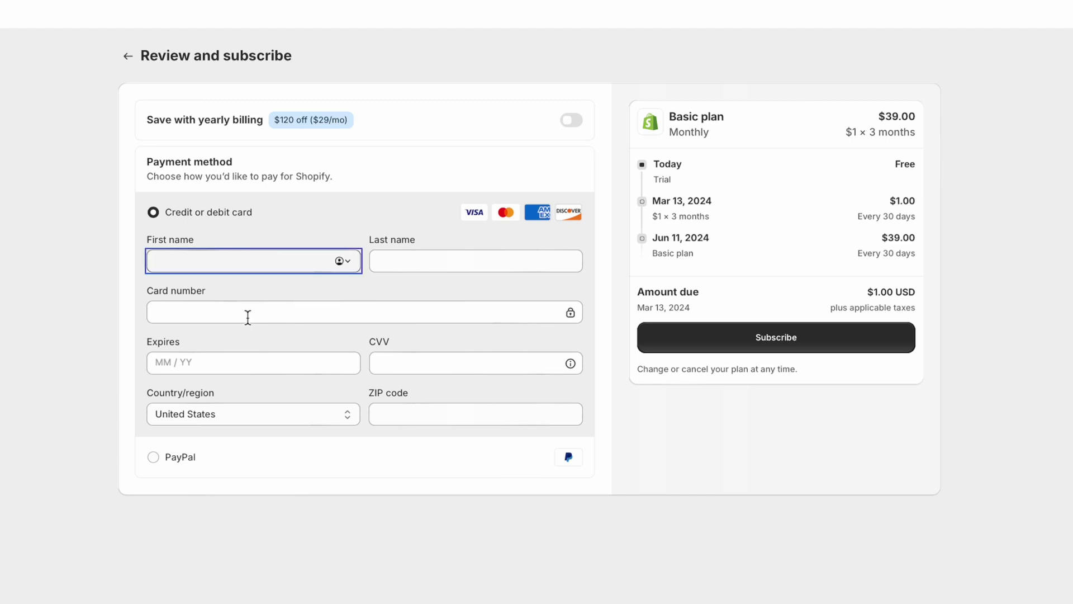
click(531, 469)
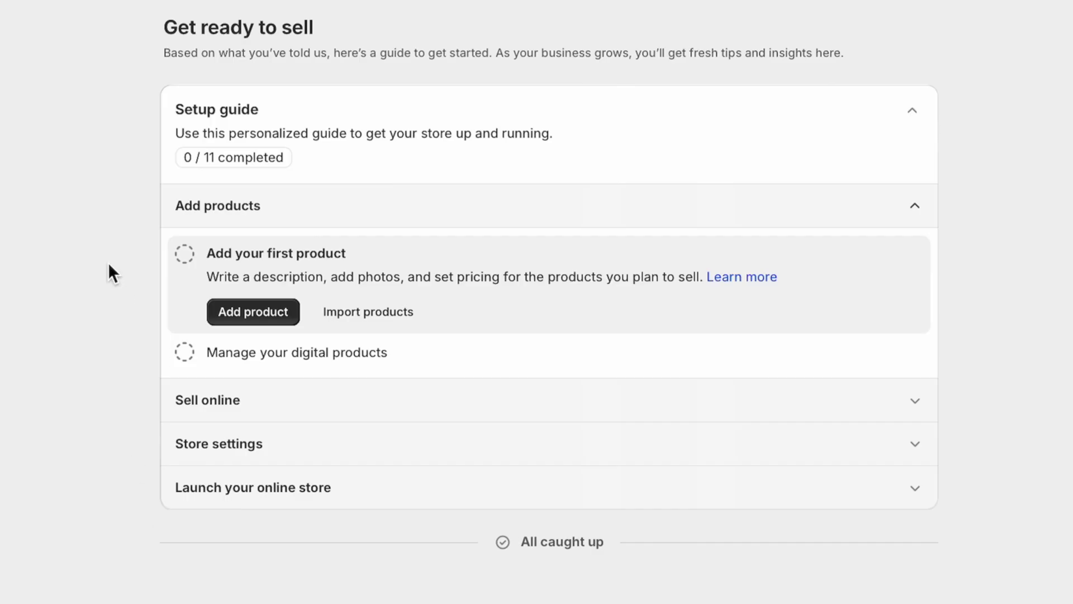
Start a new product titled Red Lamp with the description lines Red Lamp, 36 Inches and 5 Lbs.
click(246, 311)
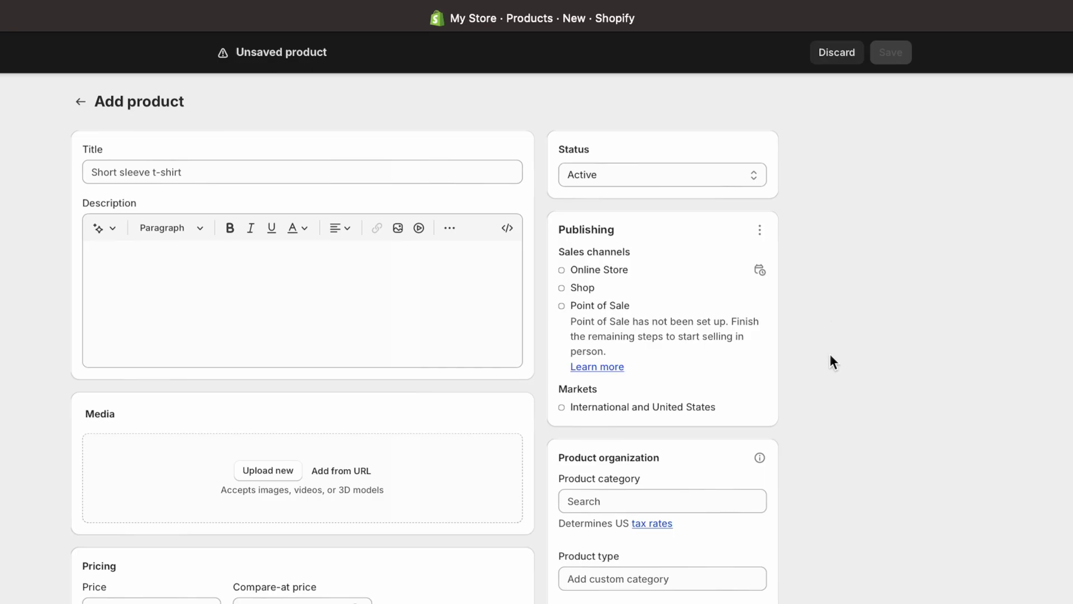
click(250, 176)
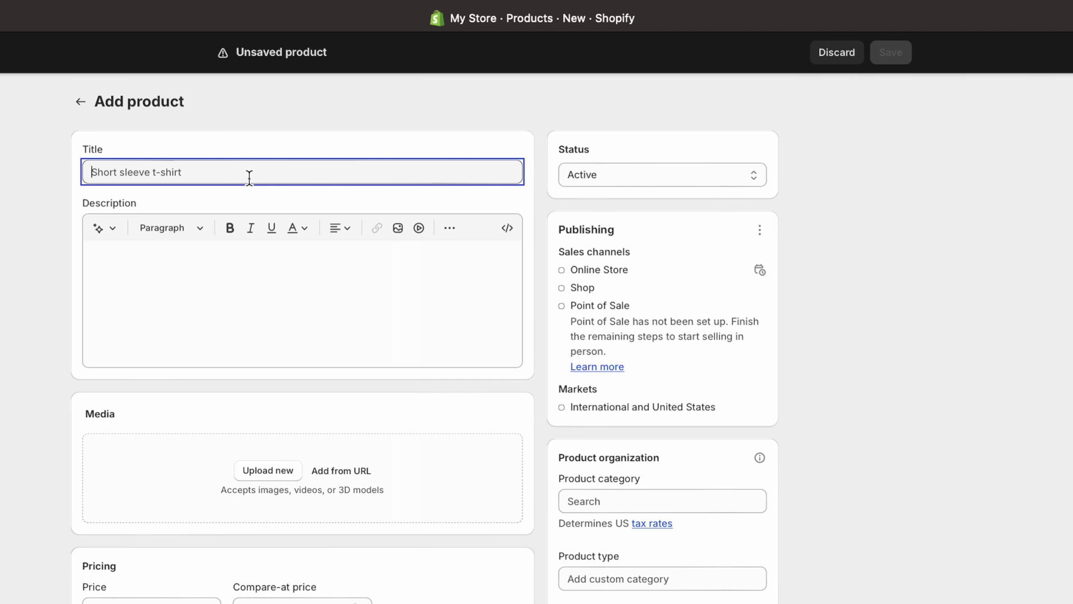
text(Red Lamp)
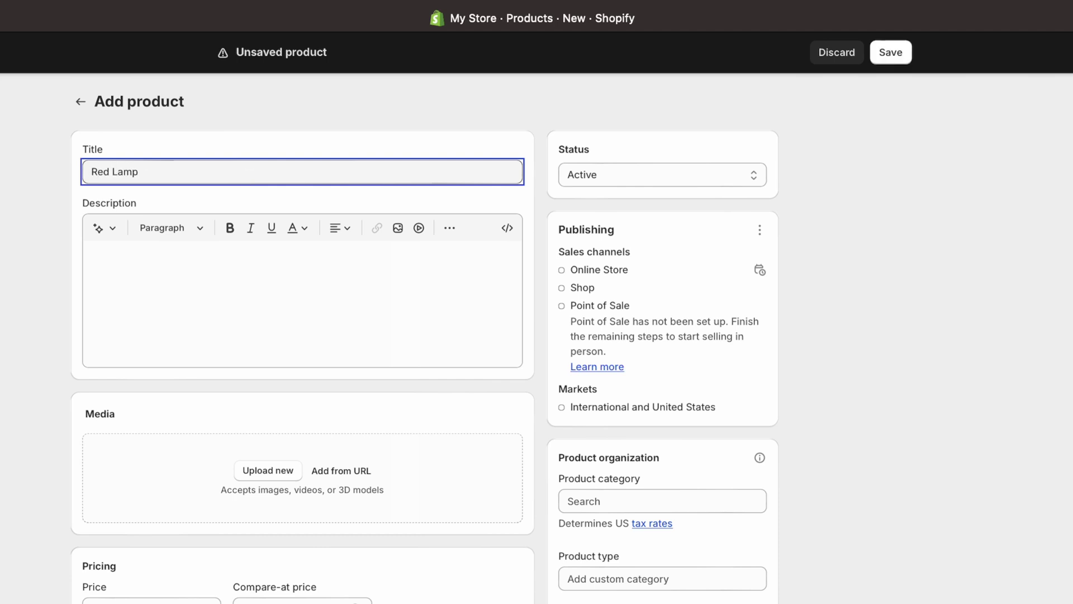
click(345, 295)
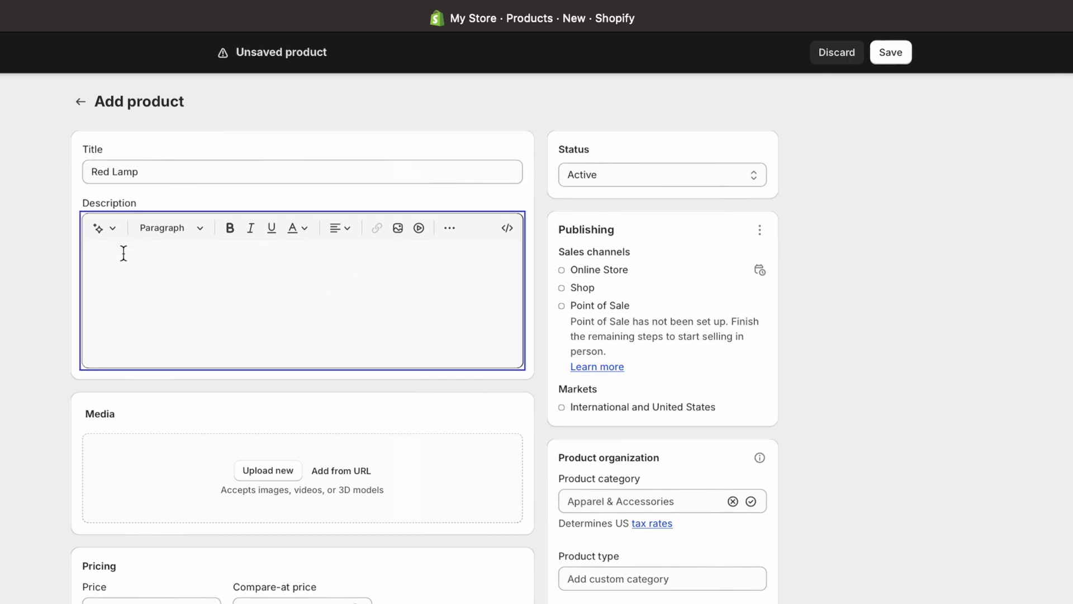
text(Red Lamp 36 Inches 5 Lbs)
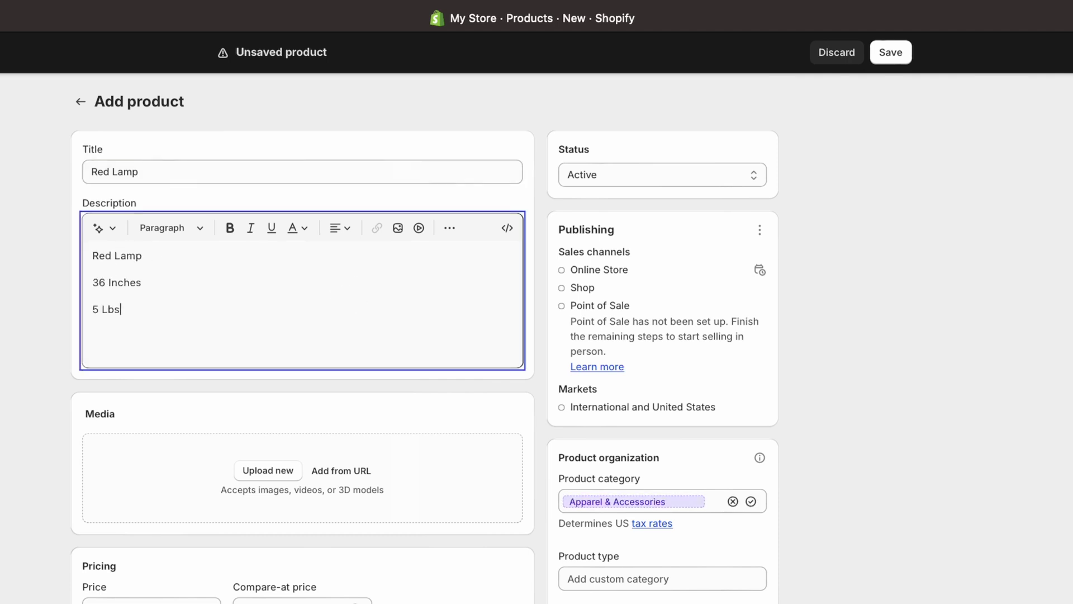
Set the product status to Draft and upload the red lamp photo to its media.
click(619, 173)
click(613, 192)
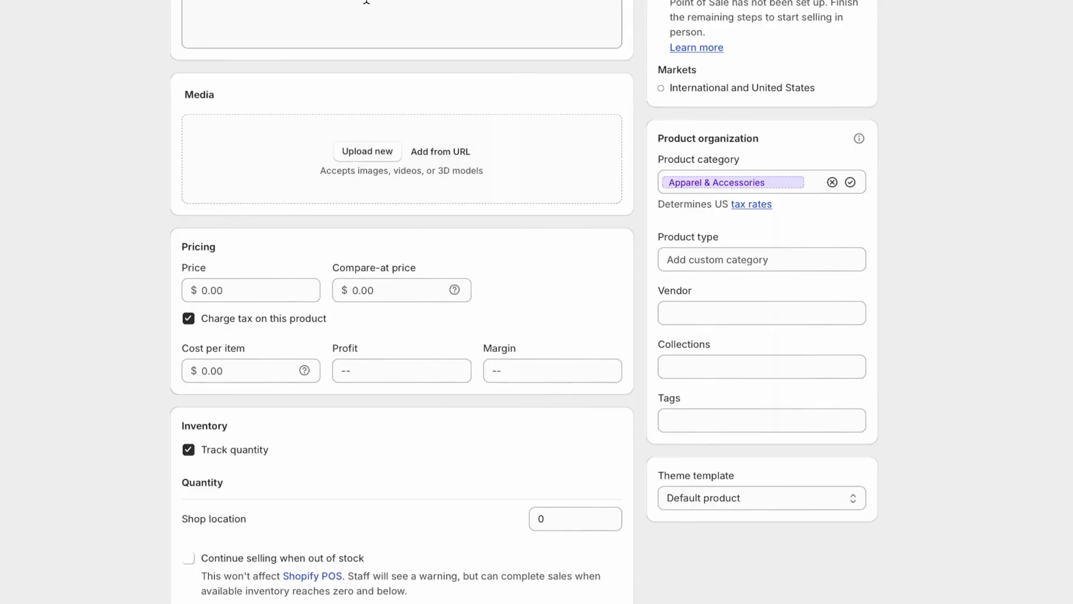
click(367, 151)
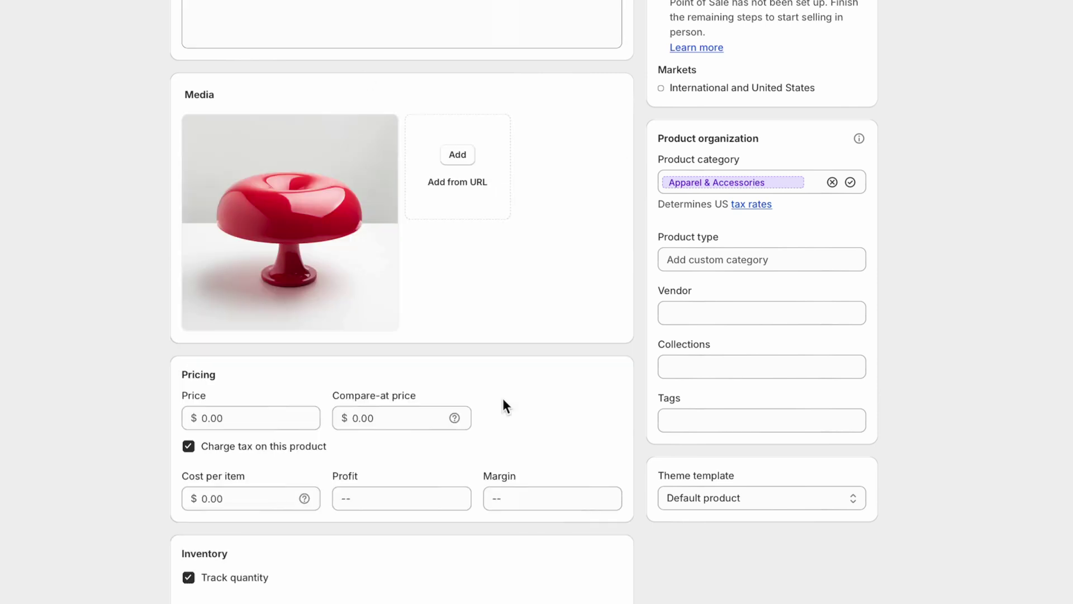
Enter Lamps as the product category, product type and collection.
scroll(503, 402, down, 1)
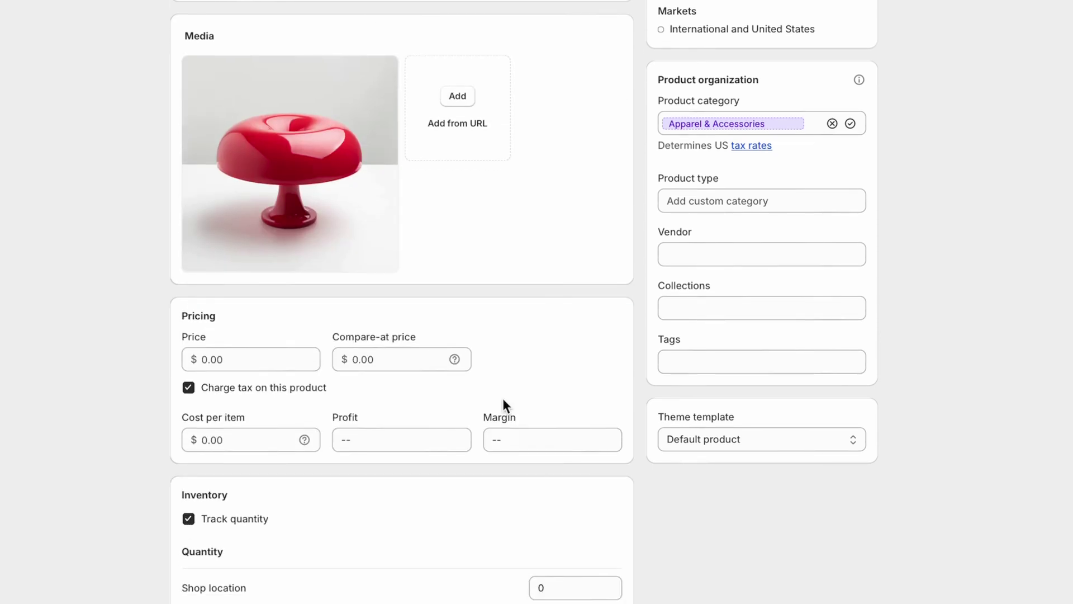
click(785, 125)
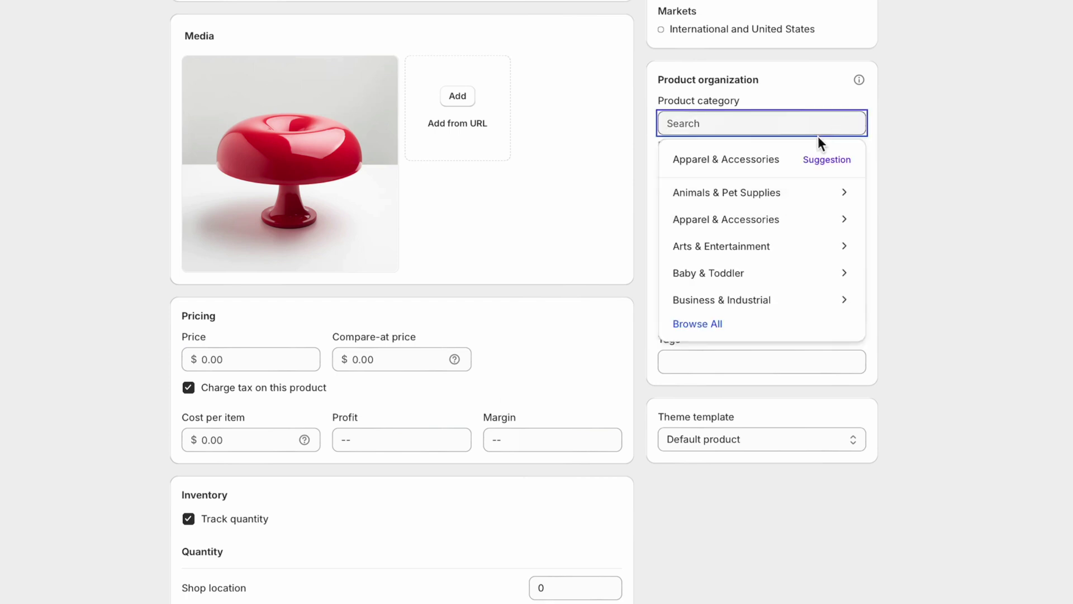
text(Lamps)
key(Return)
click(749, 202)
text(Lamps)
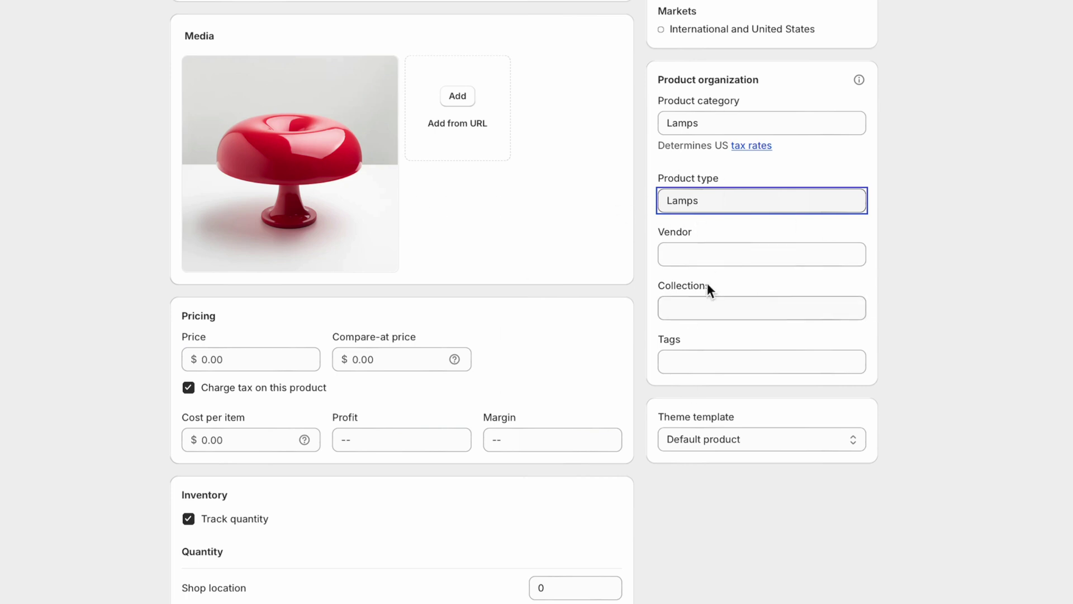
click(695, 304)
text(Lamps)
Set the product price to $200 and the cost per item to $60, leaving the compare-at price empty.
click(207, 359)
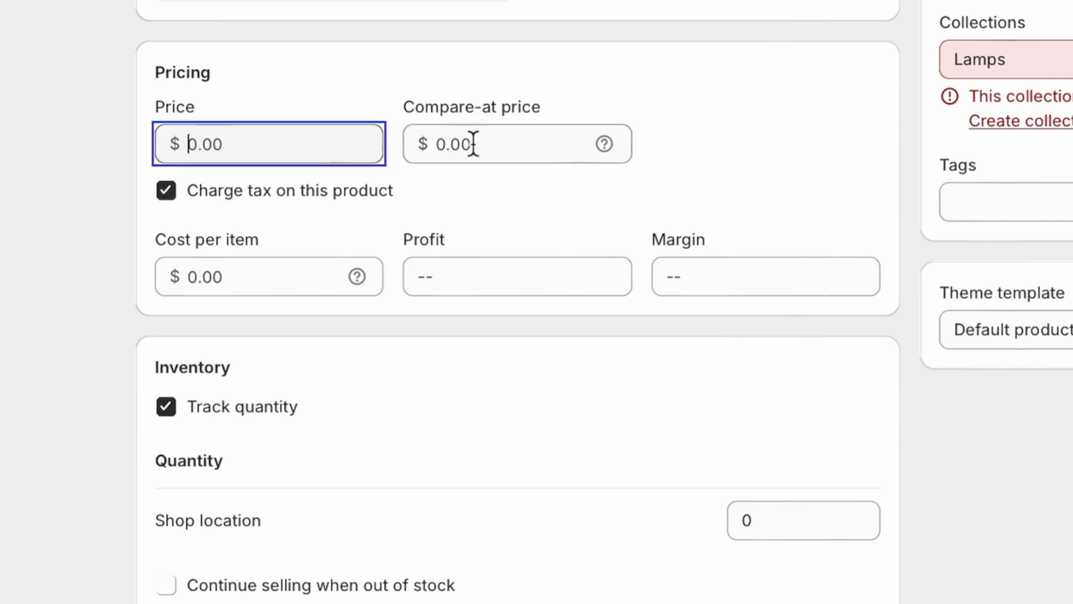
text(200)
click(570, 144)
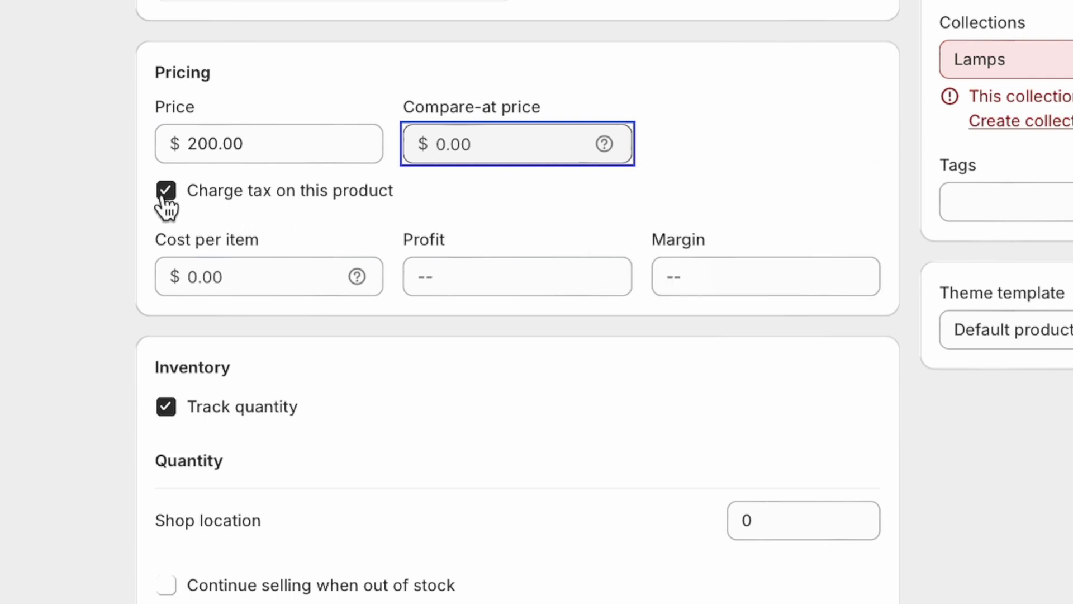
click(157, 156)
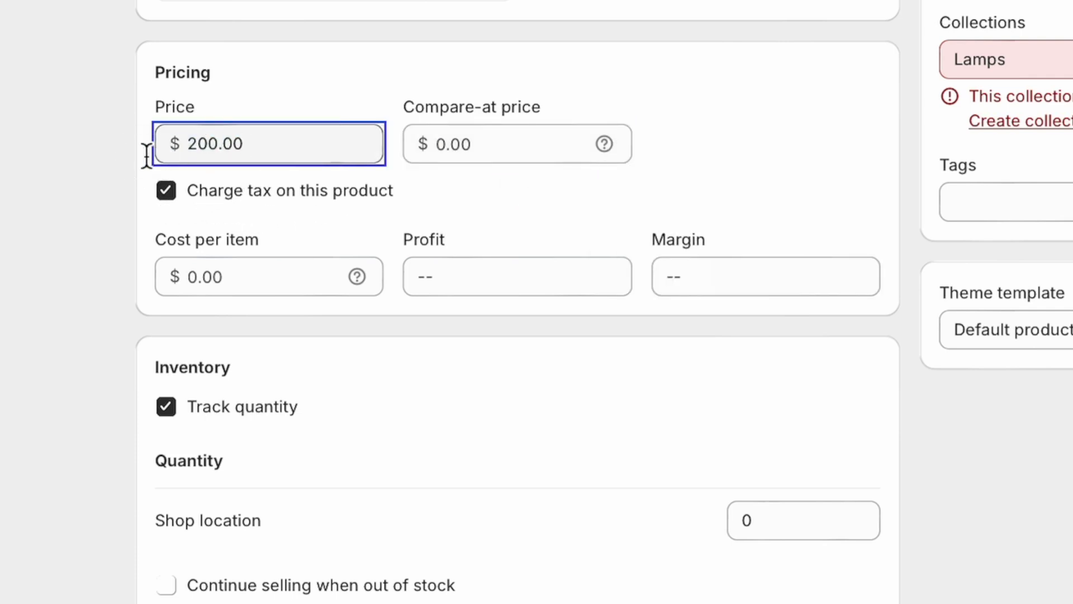
click(234, 276)
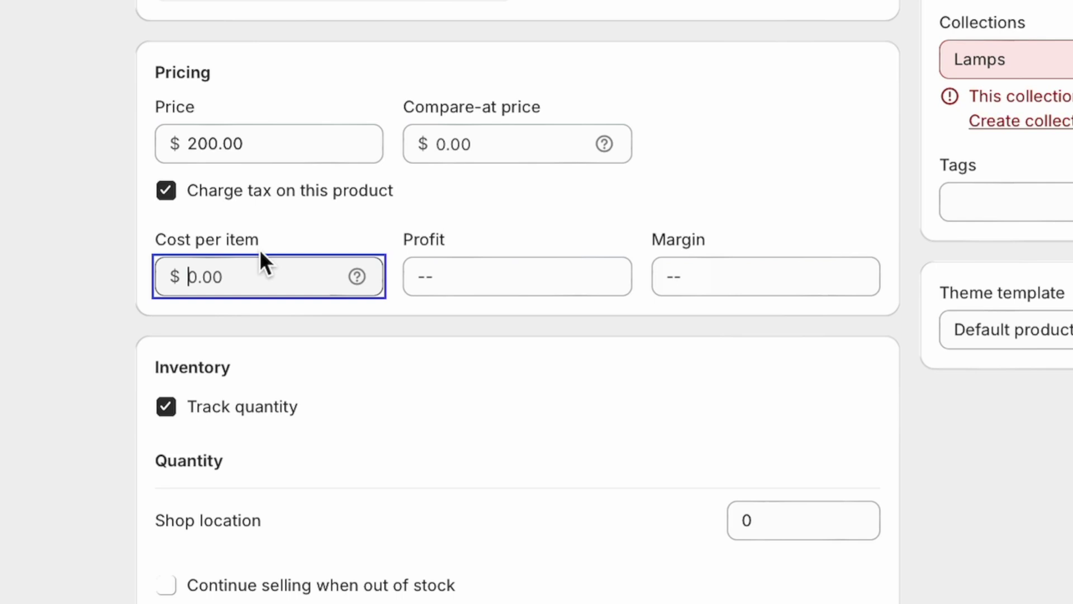
text(60)
click(541, 413)
Set the inventory quantity at the shop location to 10.
scroll(541, 414, down, 5)
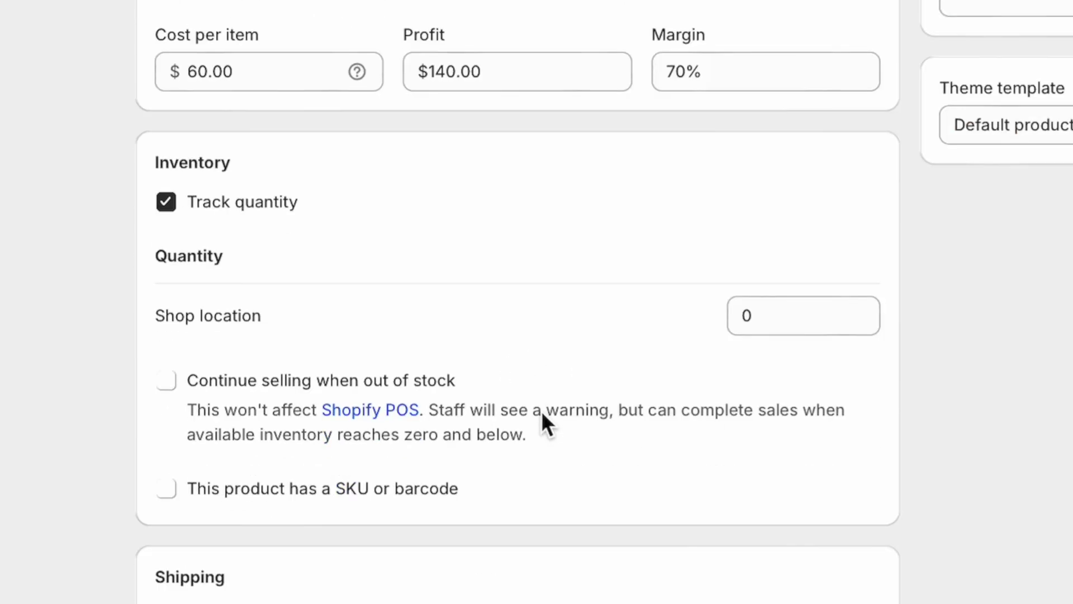
key(shift+Tab)
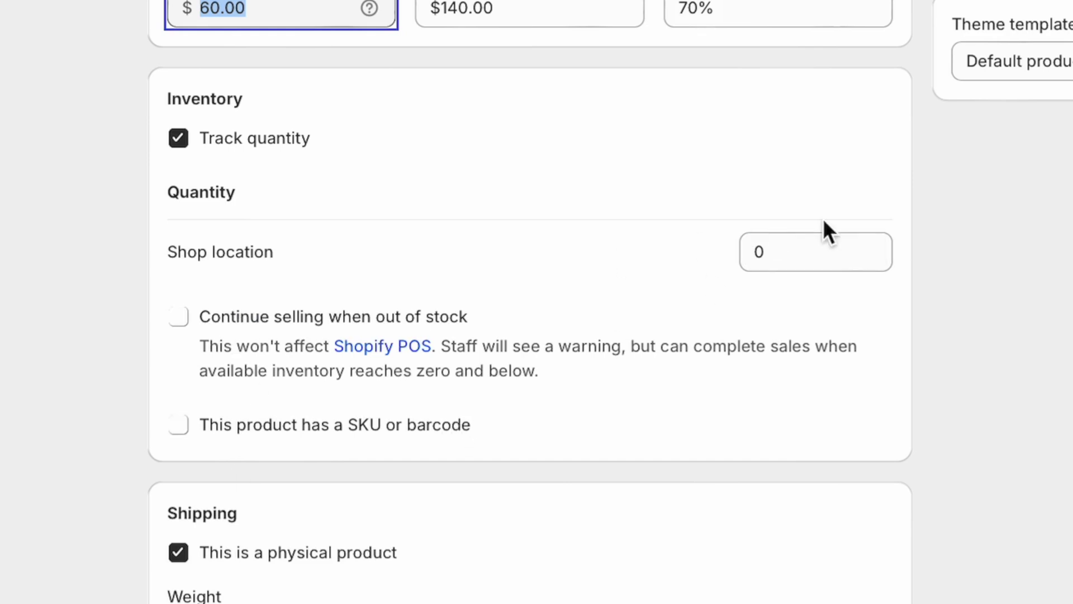
click(812, 244)
click(817, 247)
double_click(810, 250)
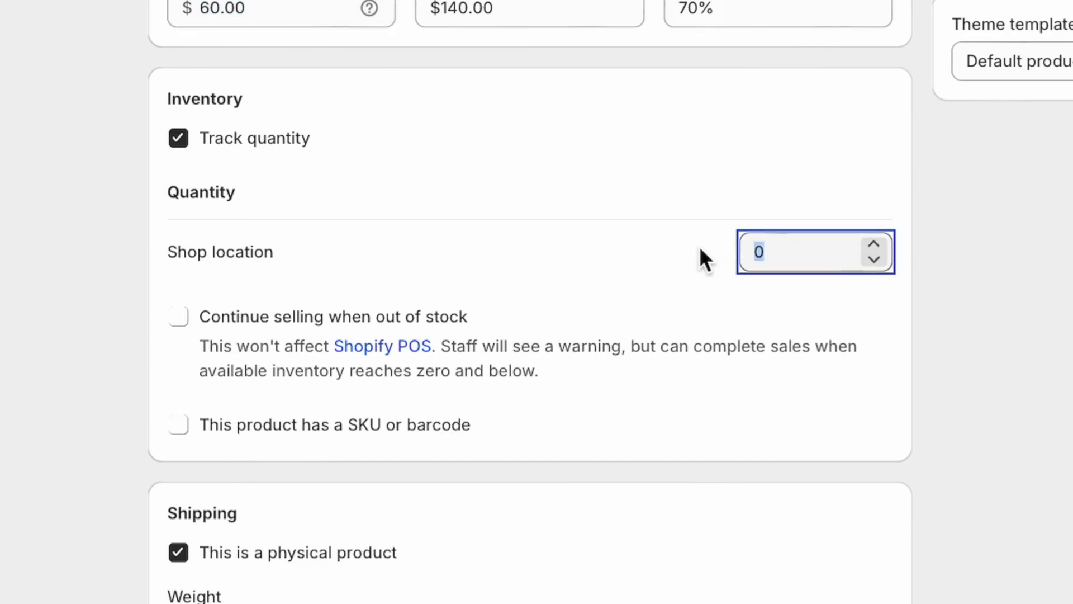
text(10)
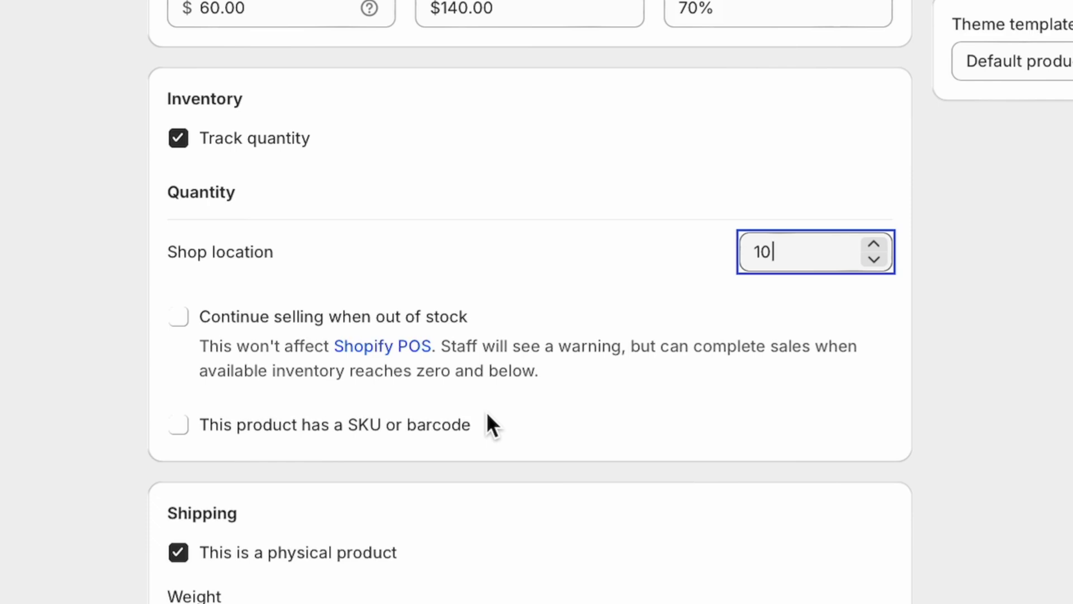
Set the product's shipping weight to 5 lb and save the product.
scroll(486, 414, down, 1)
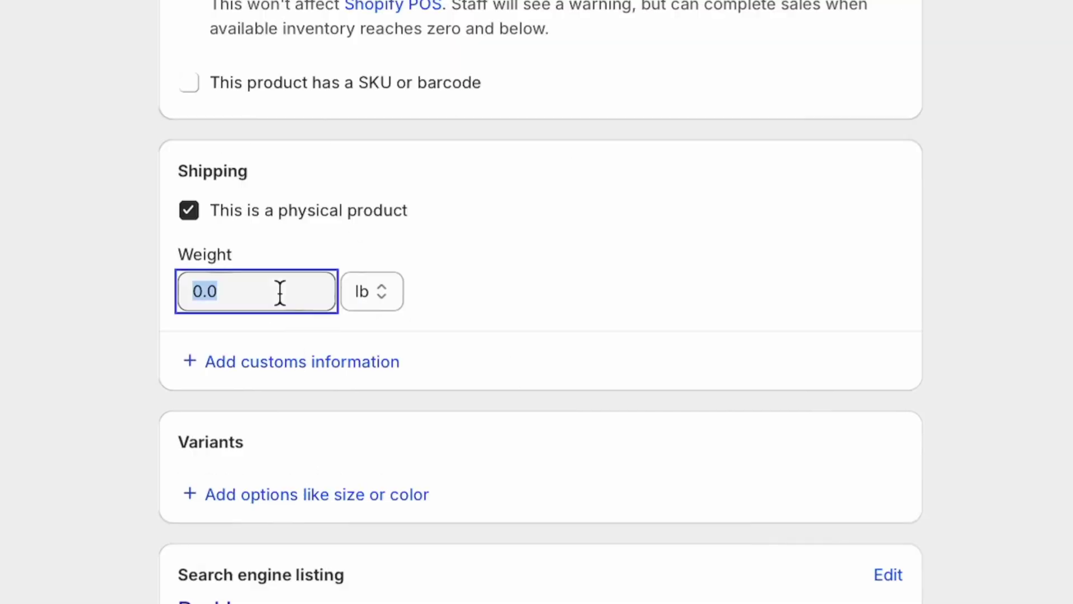
click(278, 292)
scroll(339, 7, up, 10)
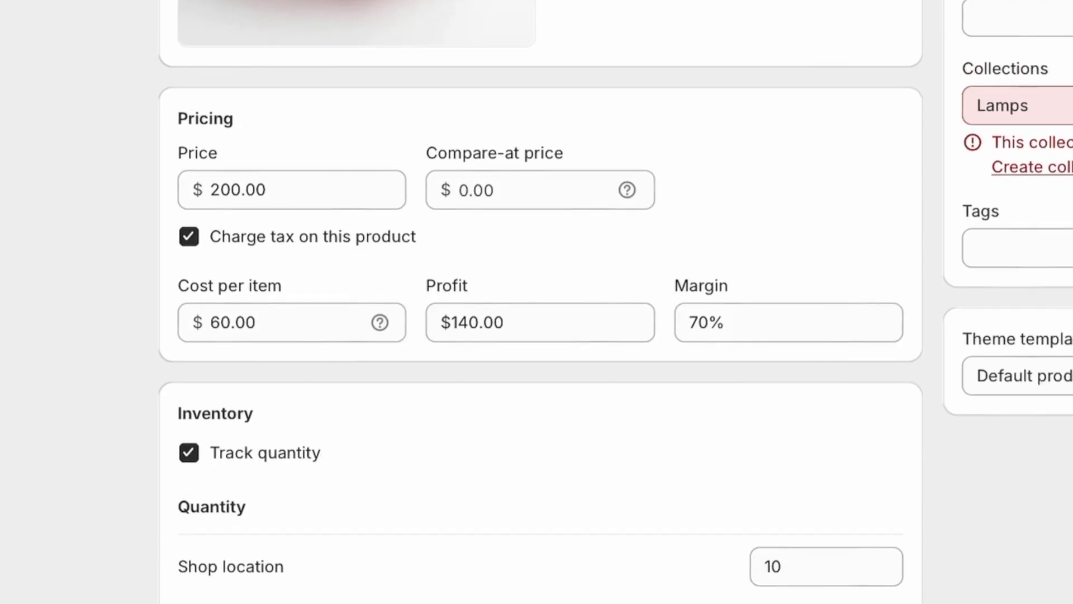
scroll(270, 211, down, 10)
scroll(271, 211, up, 1)
key(BackSpace)
key(BackSpace)
key(BackSpace)
text(5)
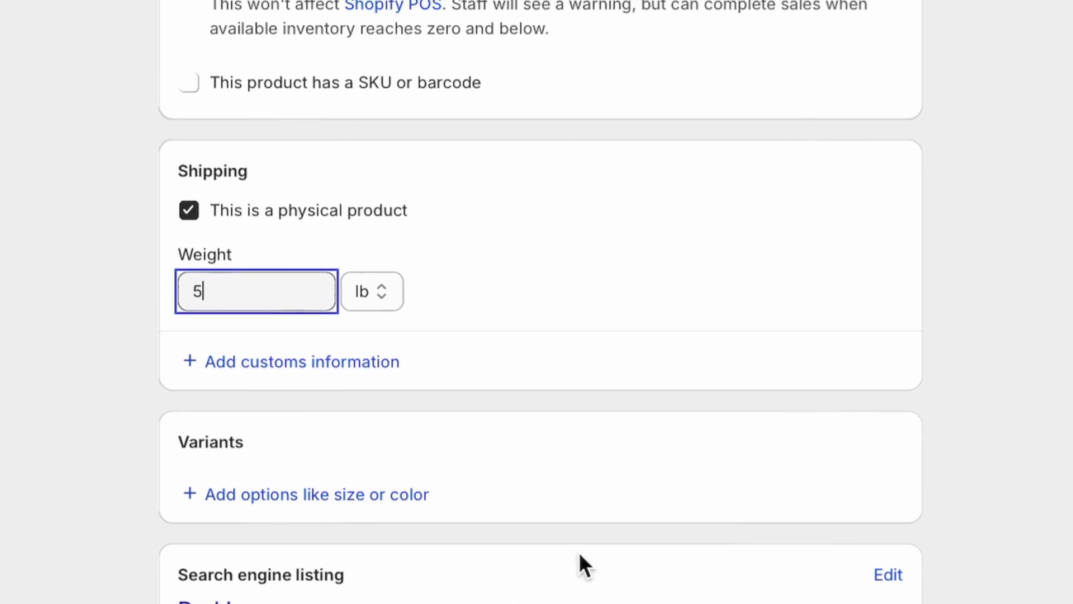
click(653, 242)
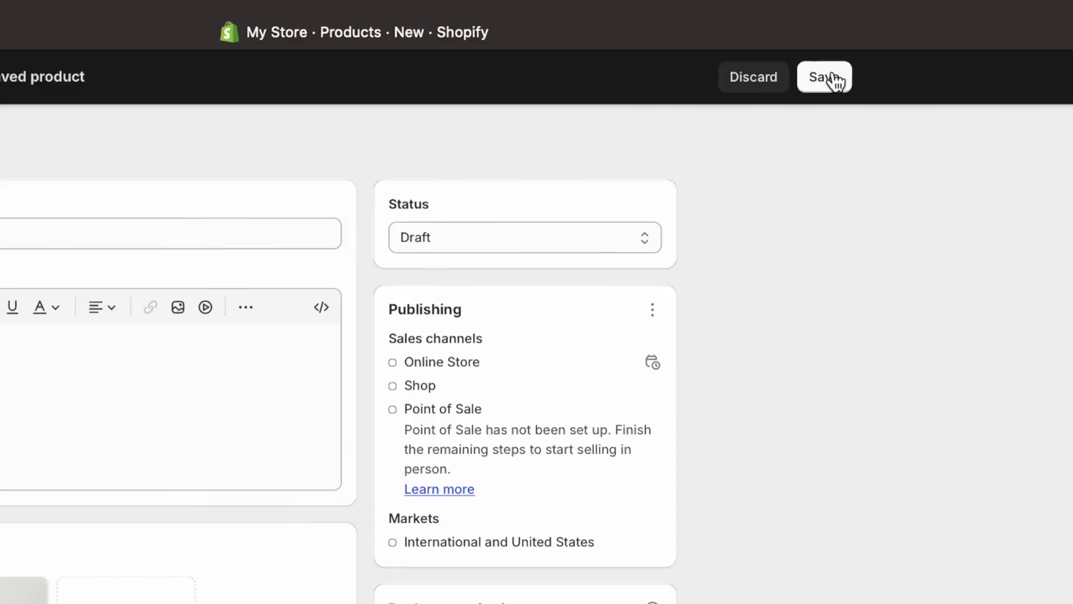
click(827, 78)
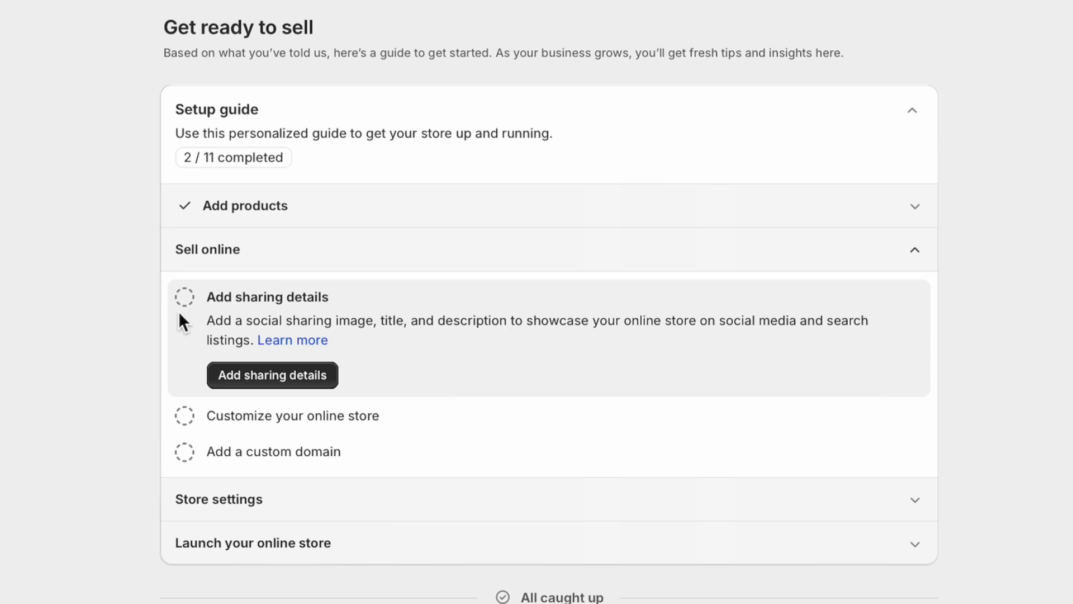
Open the sharing details from the setup guide and set the homepage title to Lamps R Us.
click(218, 373)
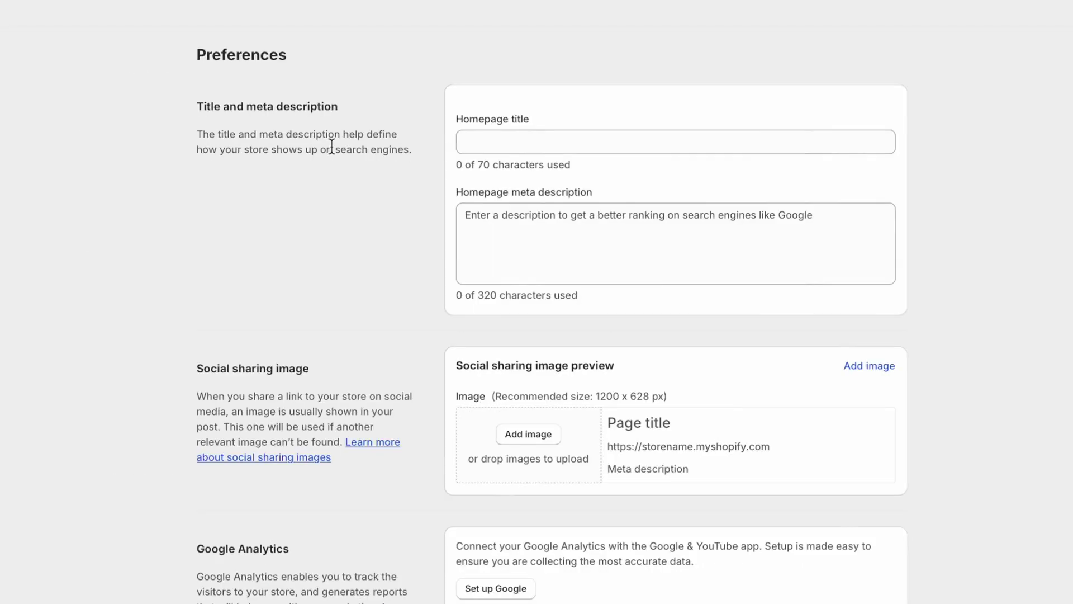
click(503, 143)
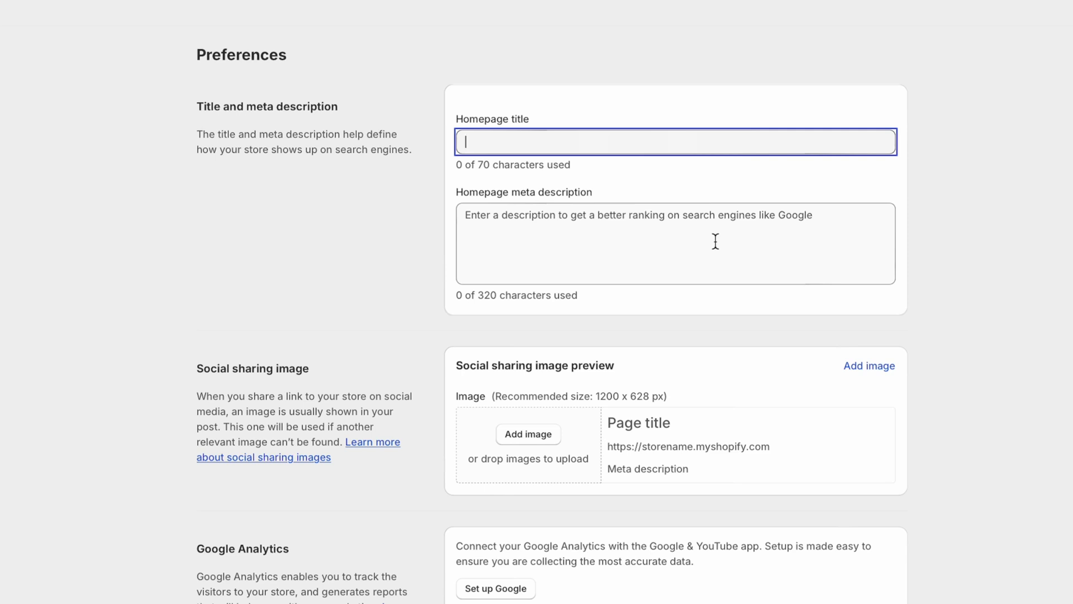
text(Lamps R Us)
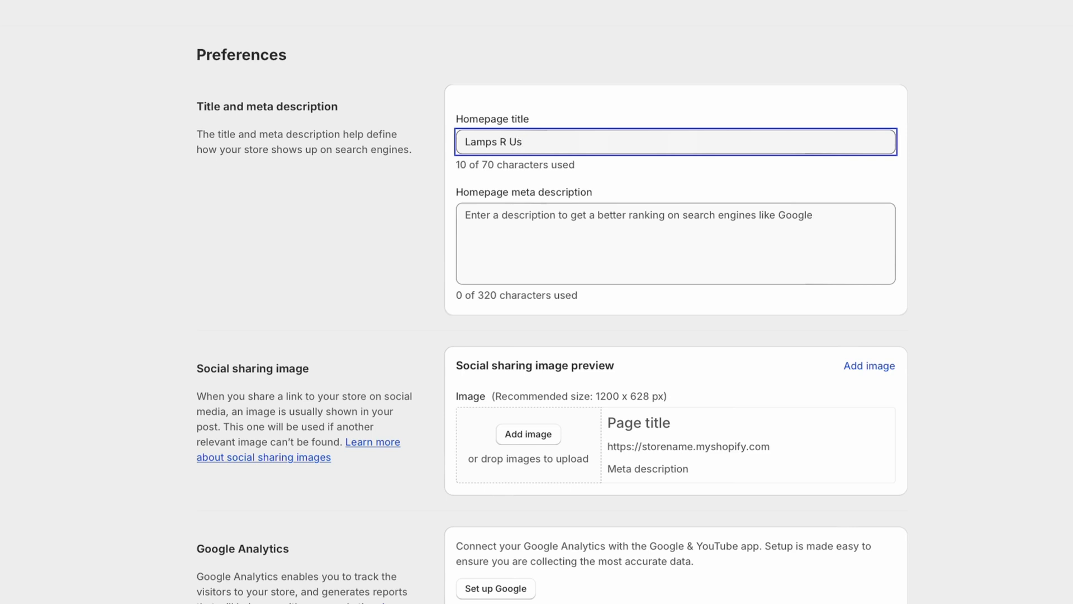
scroll(538, 329, down, 2)
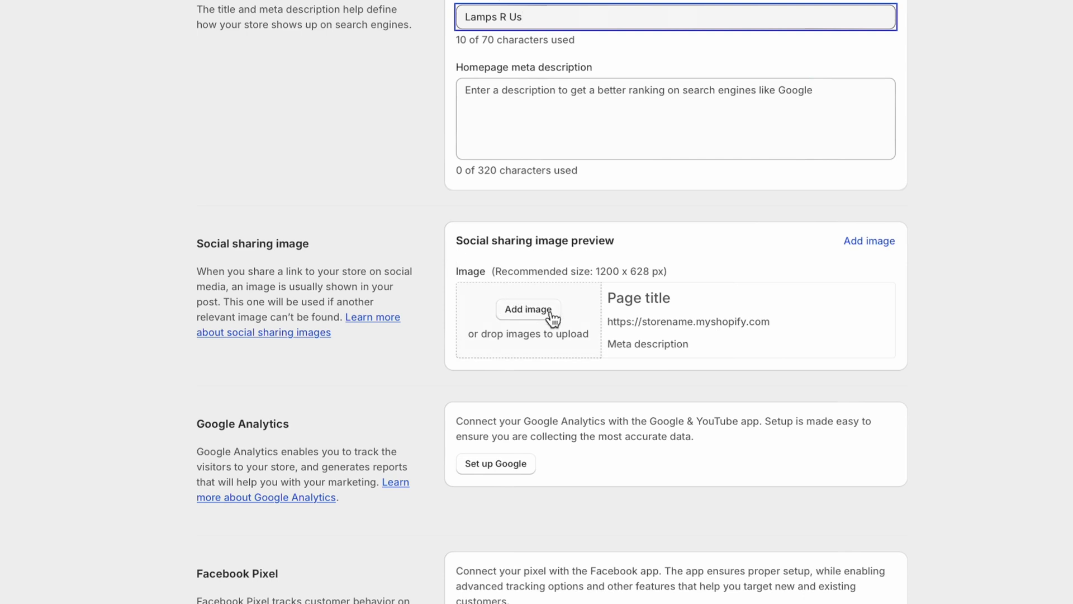
scroll(554, 204, up, 2)
drag(546, 134, 384, 132)
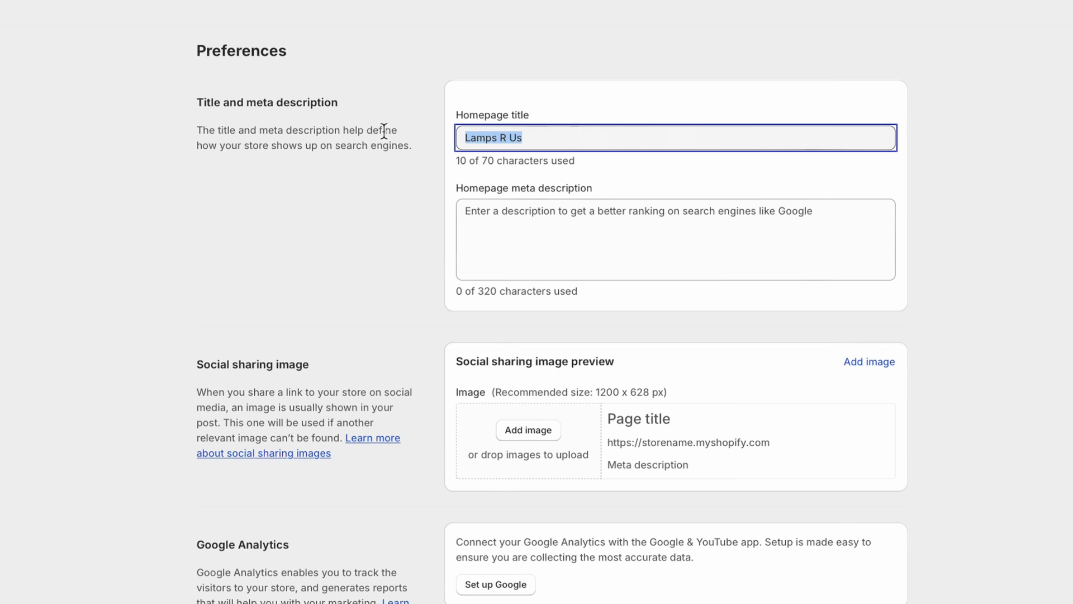
Turn off the password restriction for visitors in the online store preferences.
scroll(437, 542, down, 4)
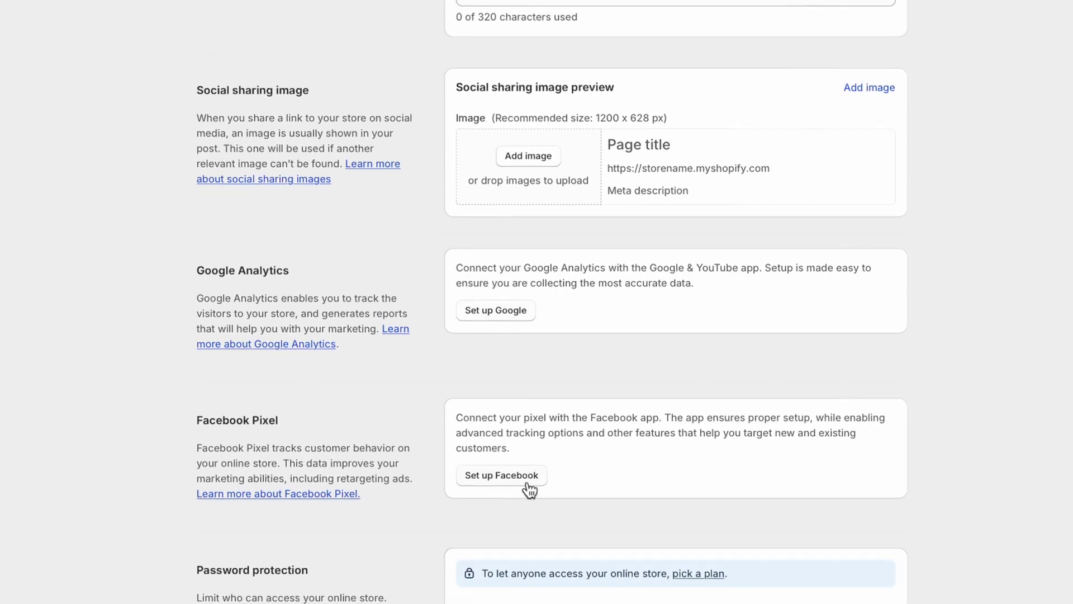
scroll(528, 490, down, 1)
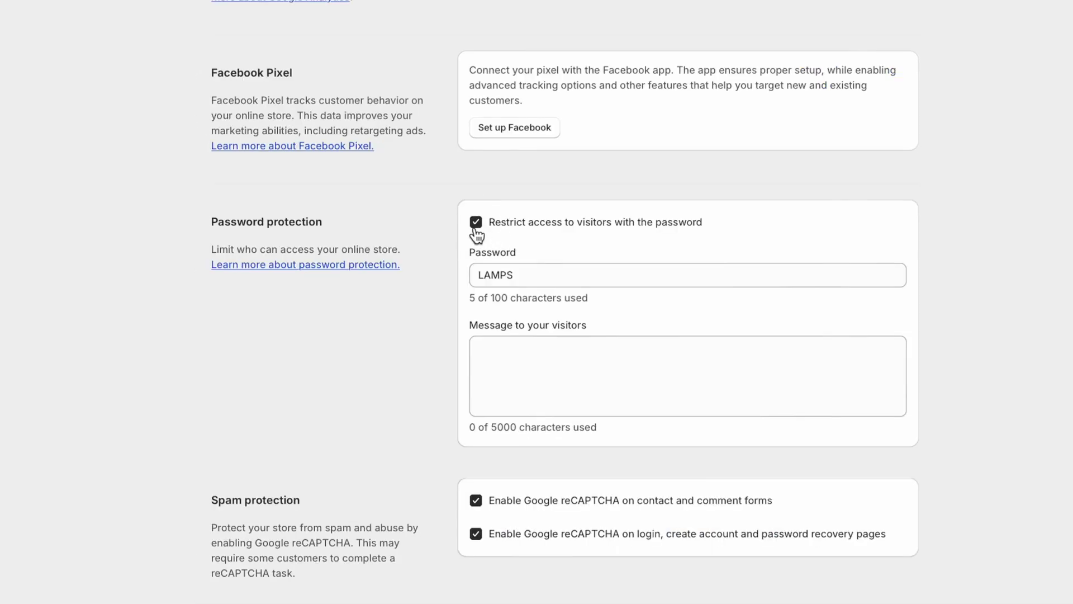
click(476, 222)
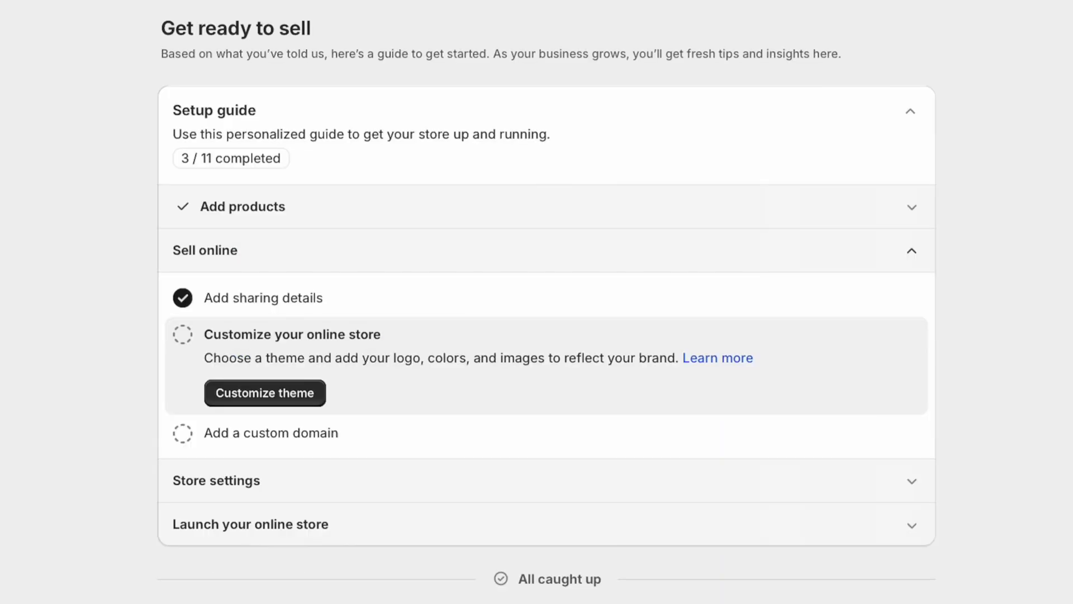
Start the setup guide's theme customization task and open the theme store from the themes page.
click(224, 395)
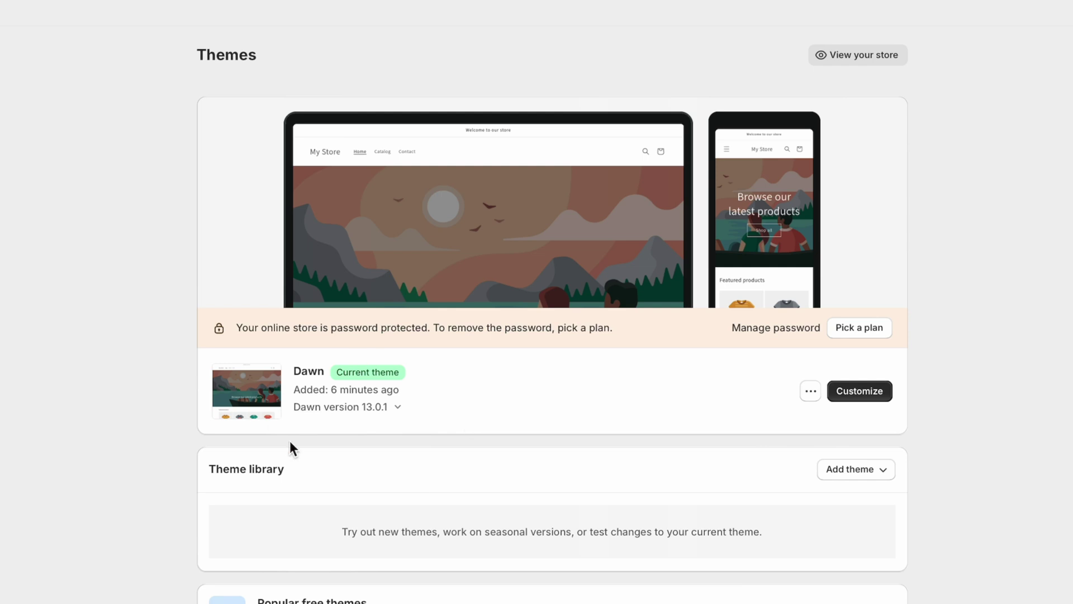
scroll(552, 313, down, 3)
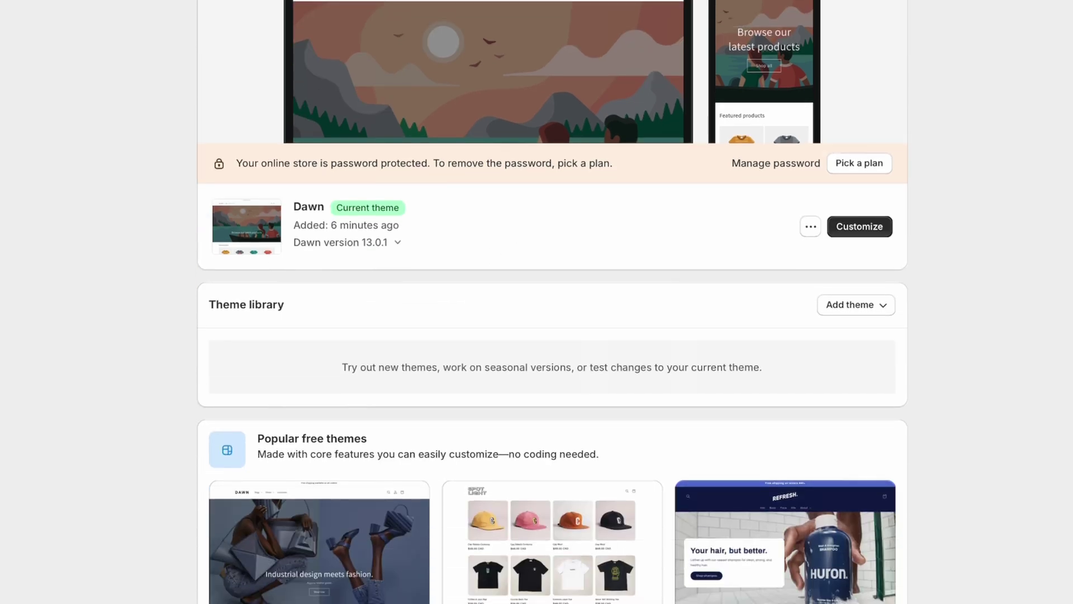
scroll(552, 313, down, 1)
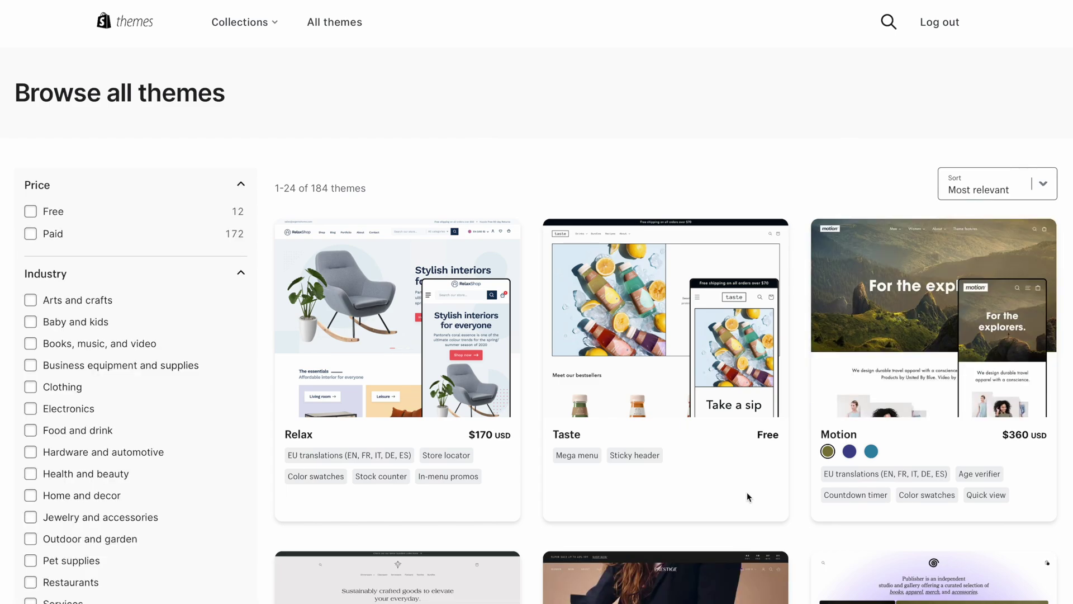
Look through the first two pages of the theme store catalog, comparing the designs, prices and features on offer.
scroll(750, 480, down, 1)
scroll(750, 478, down, 9)
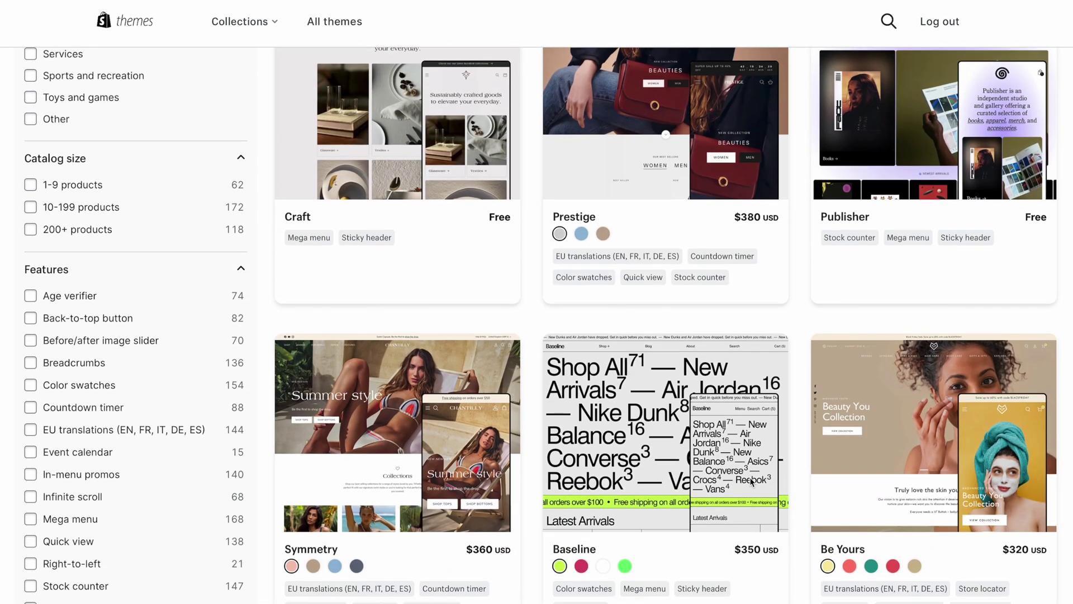
scroll(751, 482, down, 16)
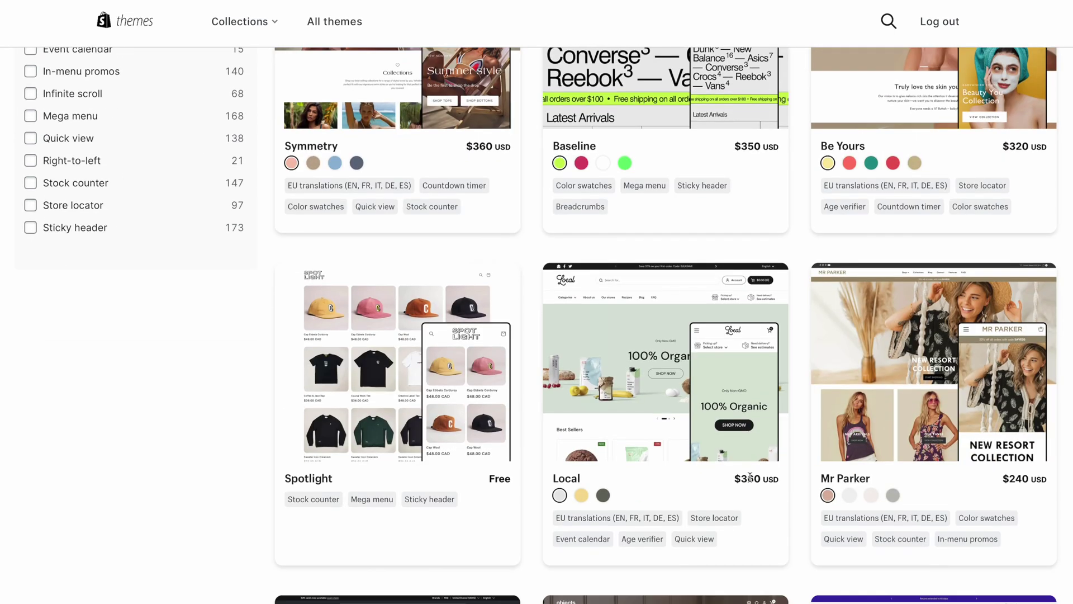
scroll(751, 482, down, 12)
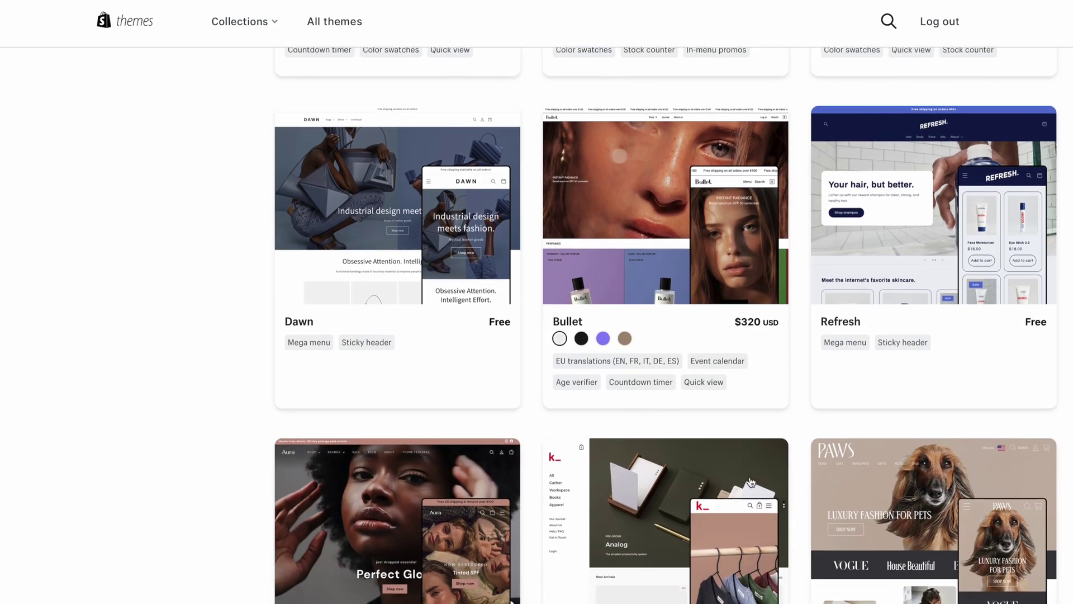
scroll(751, 482, down, 3)
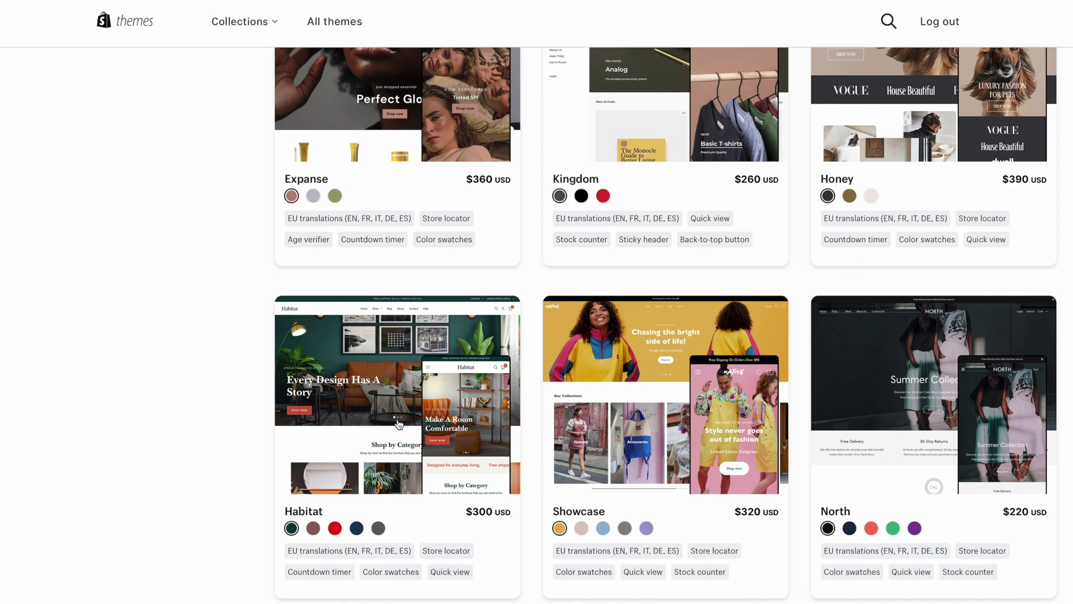
scroll(398, 422, down, 1)
click(588, 573)
scroll(590, 571, down, 5)
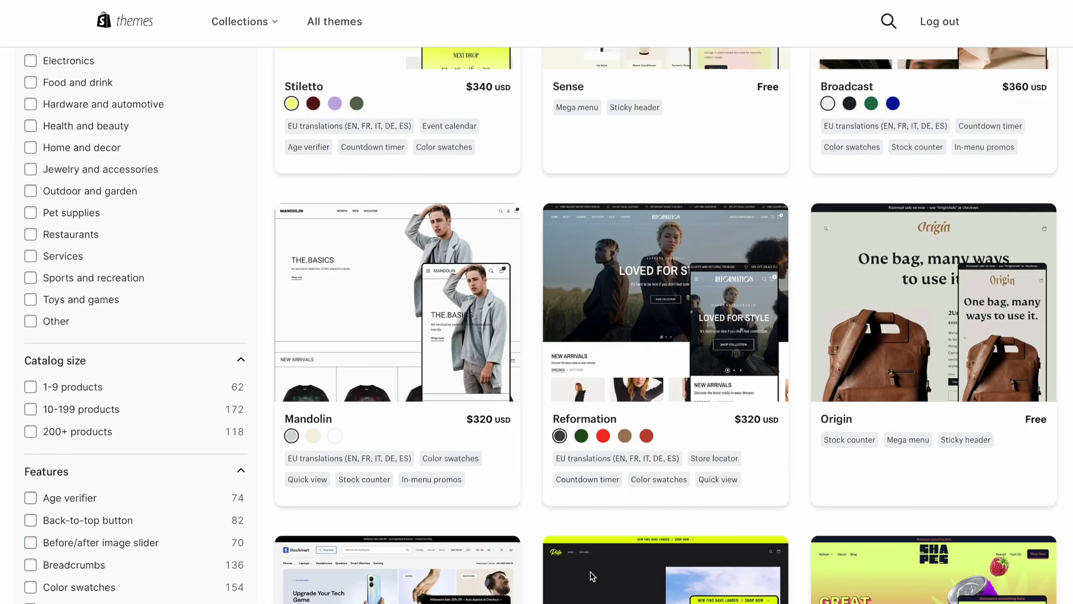
scroll(590, 571, down, 6)
scroll(591, 571, down, 4)
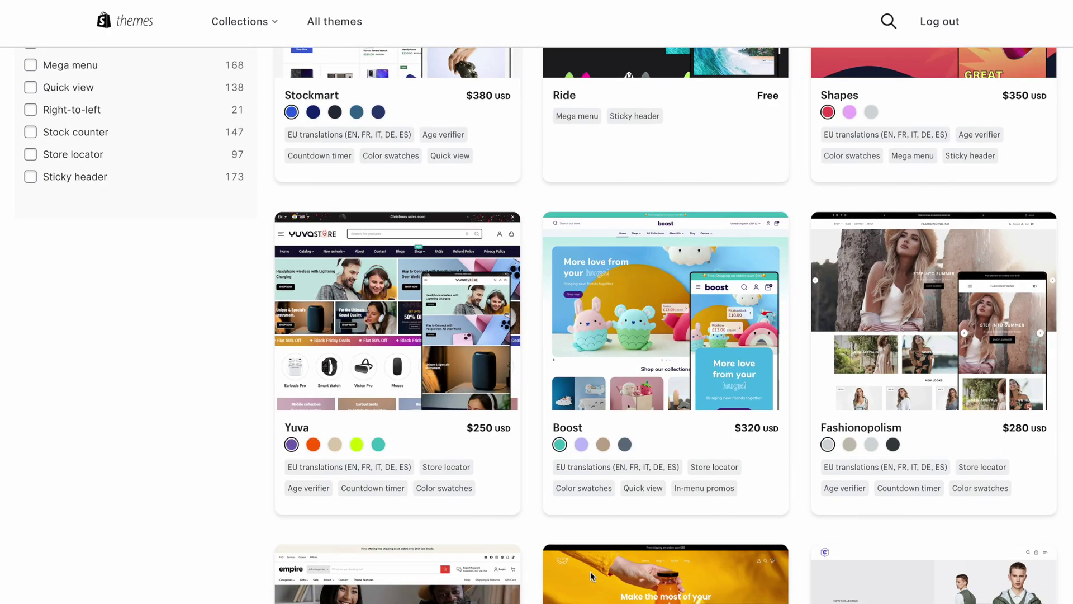
scroll(591, 571, up, 15)
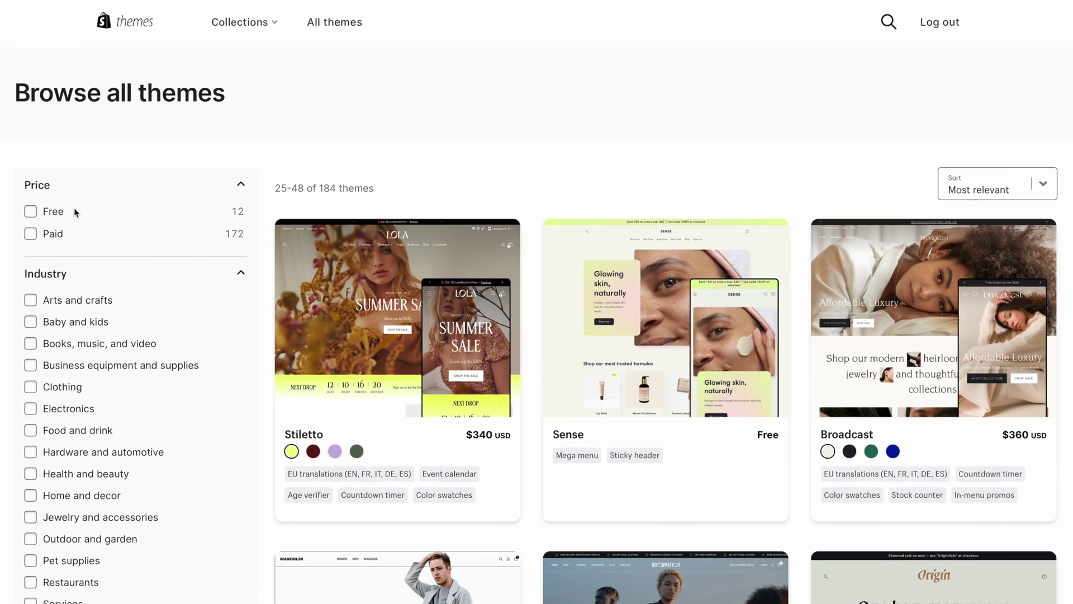
Filter the theme catalog to free themes, open the Refresh theme and try it on the store.
click(31, 212)
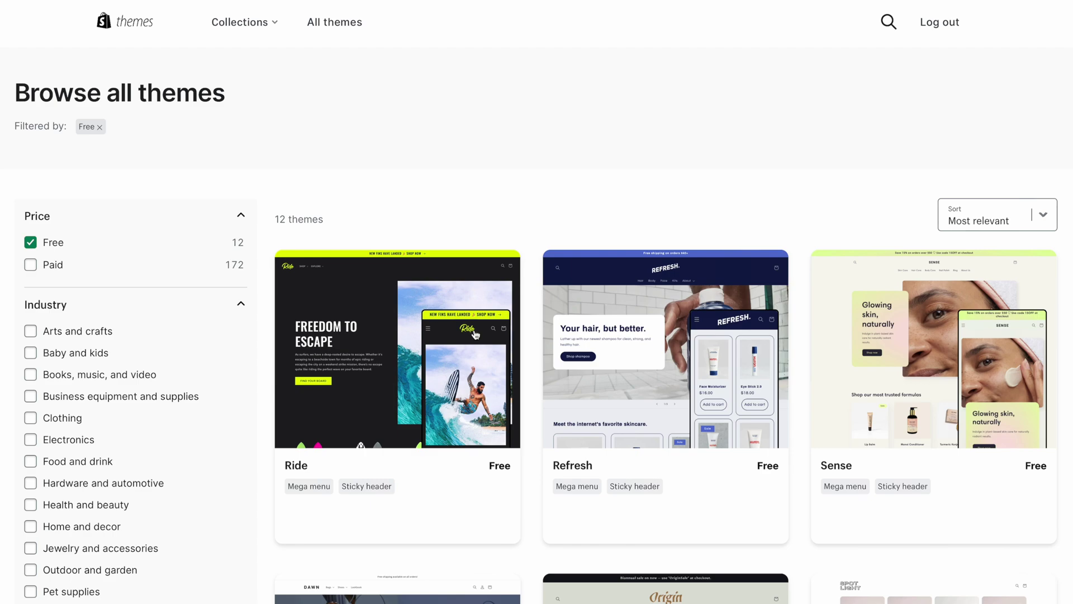
scroll(475, 334, down, 12)
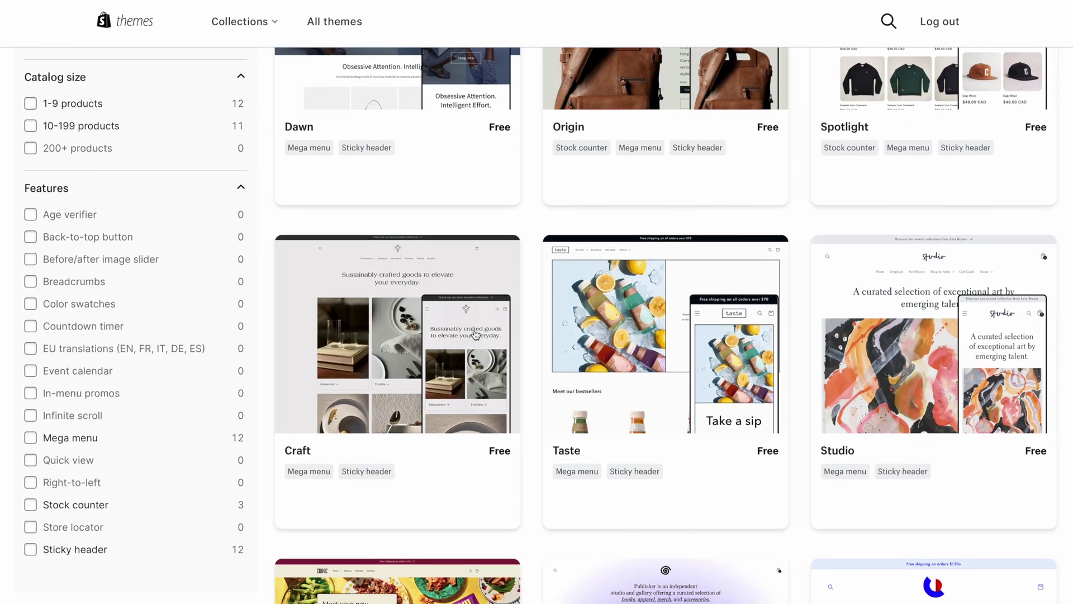
scroll(475, 334, up, 12)
click(739, 197)
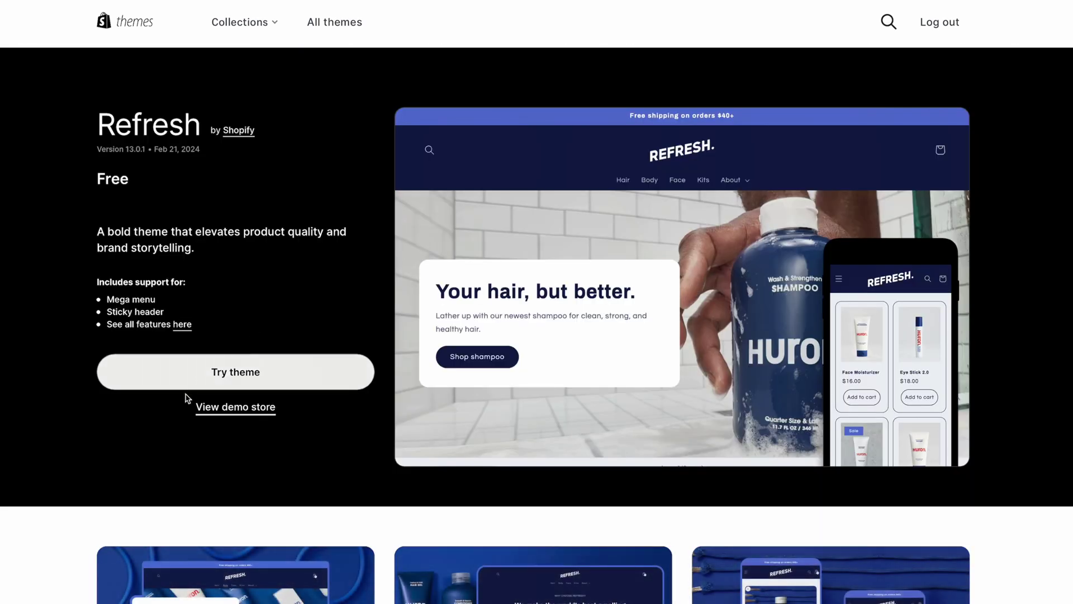
click(218, 379)
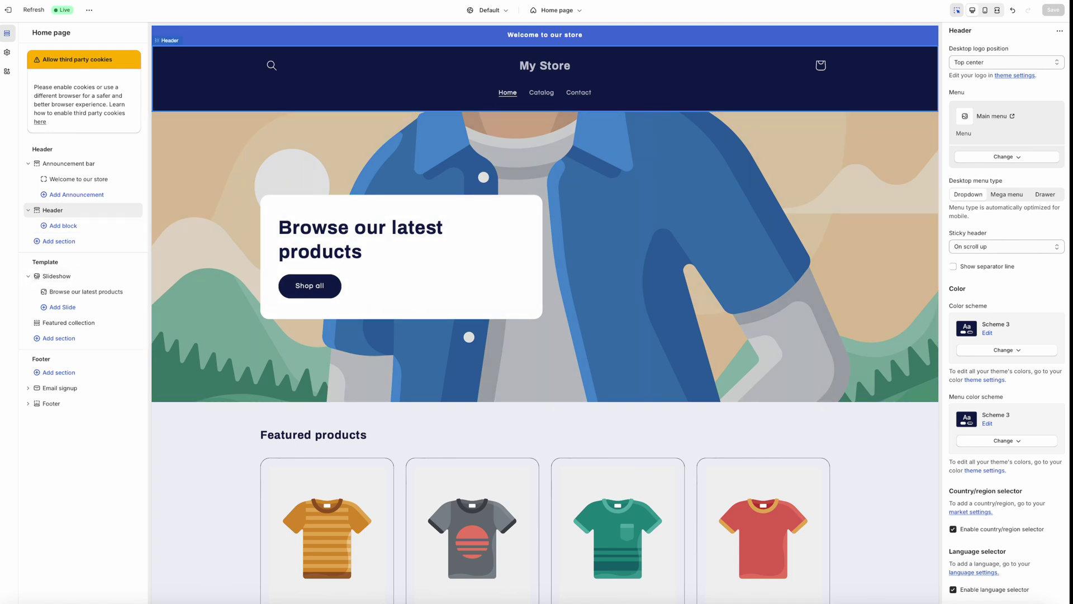
Switch the theme editor from the home page to the Default product template.
click(564, 12)
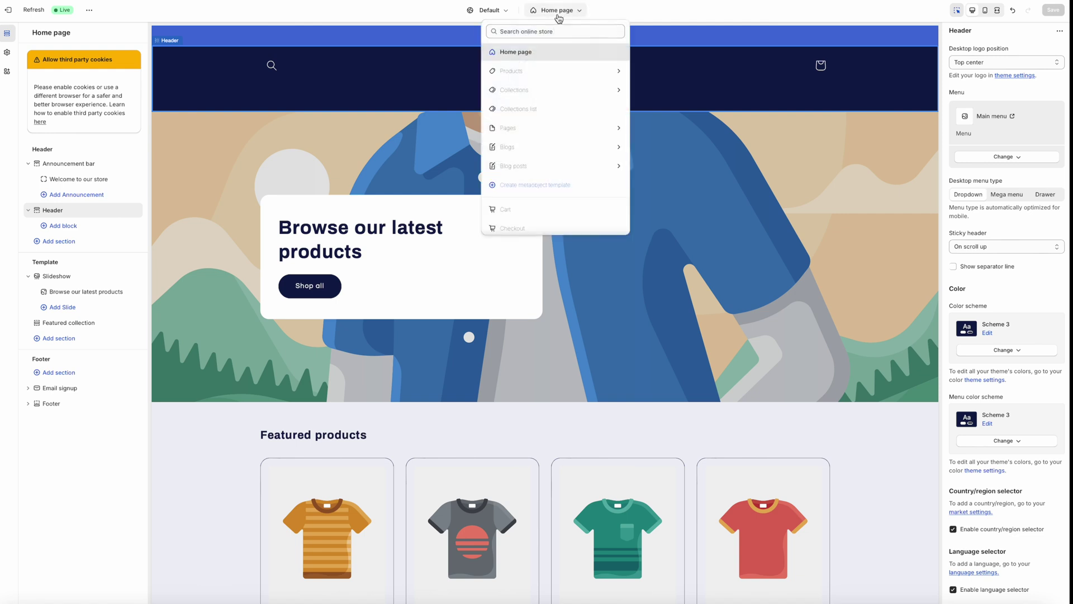
click(563, 13)
click(564, 12)
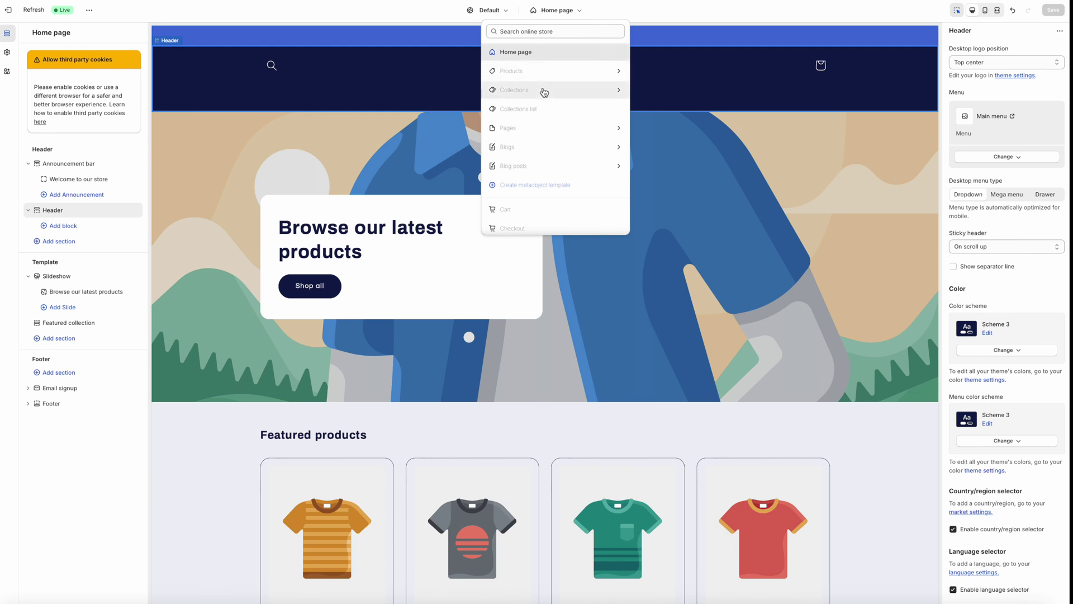
scroll(544, 94, down, 2)
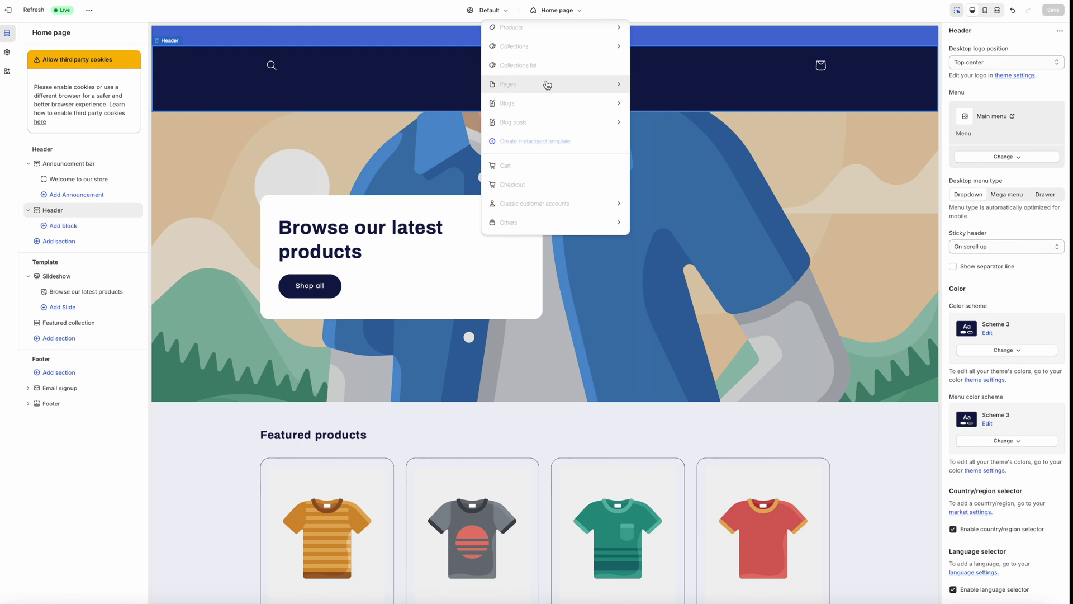
scroll(547, 84, up, 3)
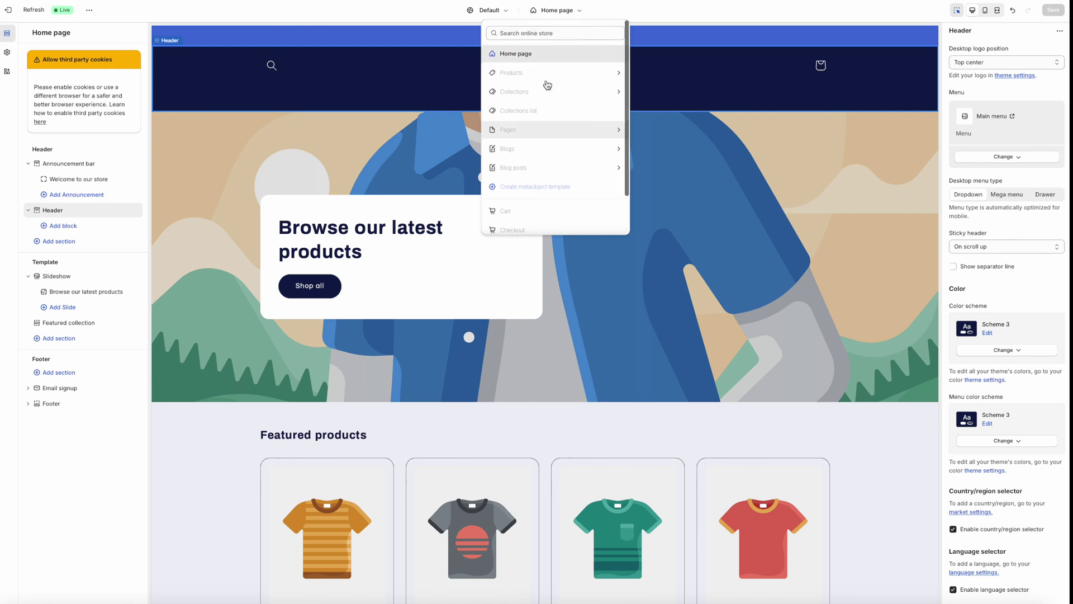
click(534, 74)
click(535, 73)
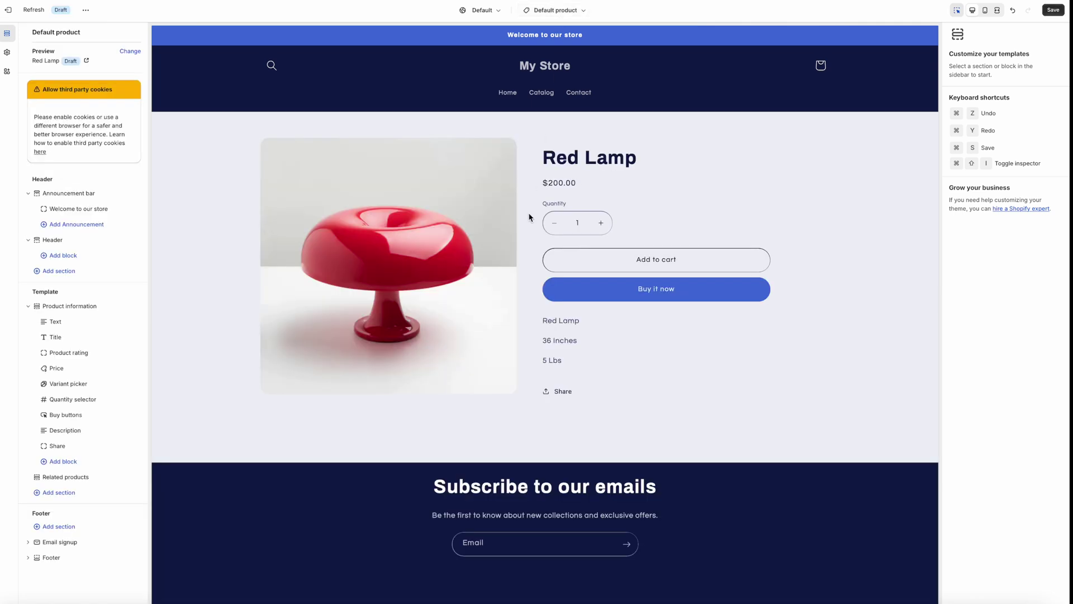
Add a Featured collection section to the product template, showing at most 2 products with 5 columns on desktop.
click(537, 456)
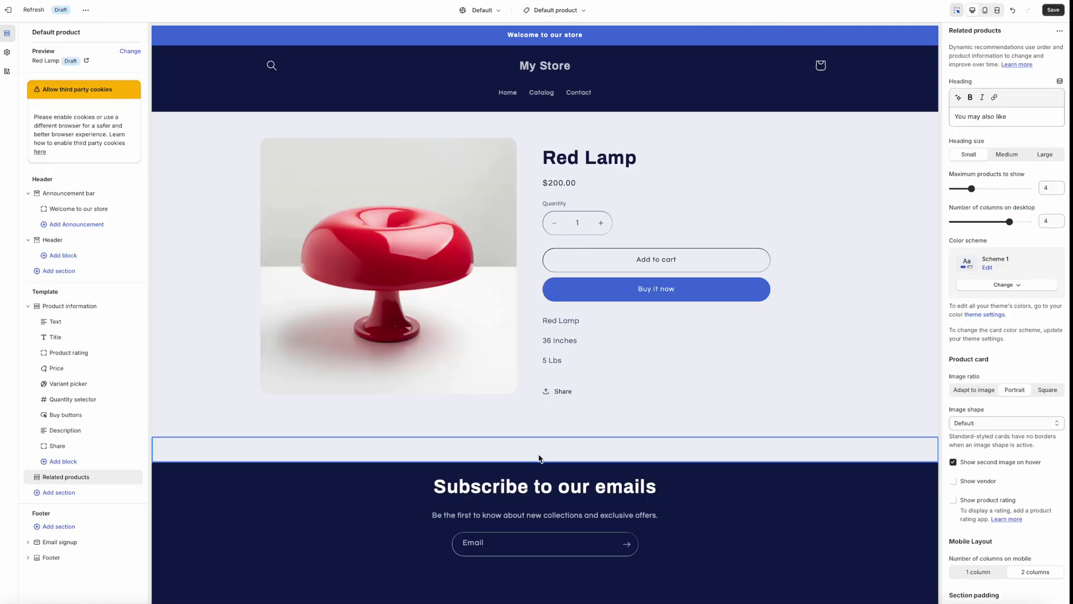
click(542, 425)
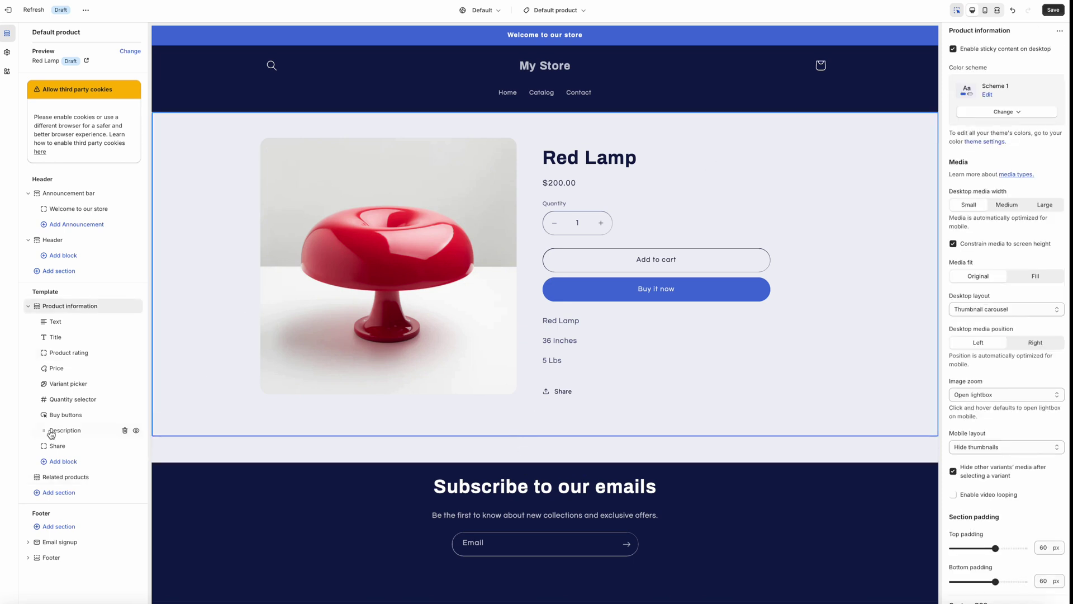
click(37, 492)
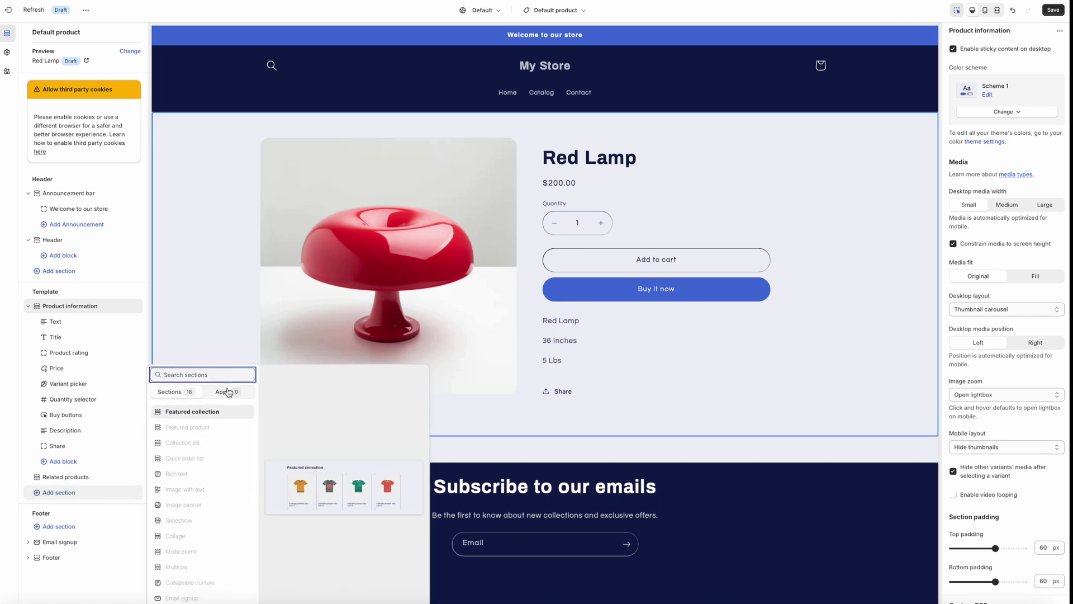
scroll(214, 477, down, 1)
scroll(214, 481, down, 2)
scroll(214, 481, up, 3)
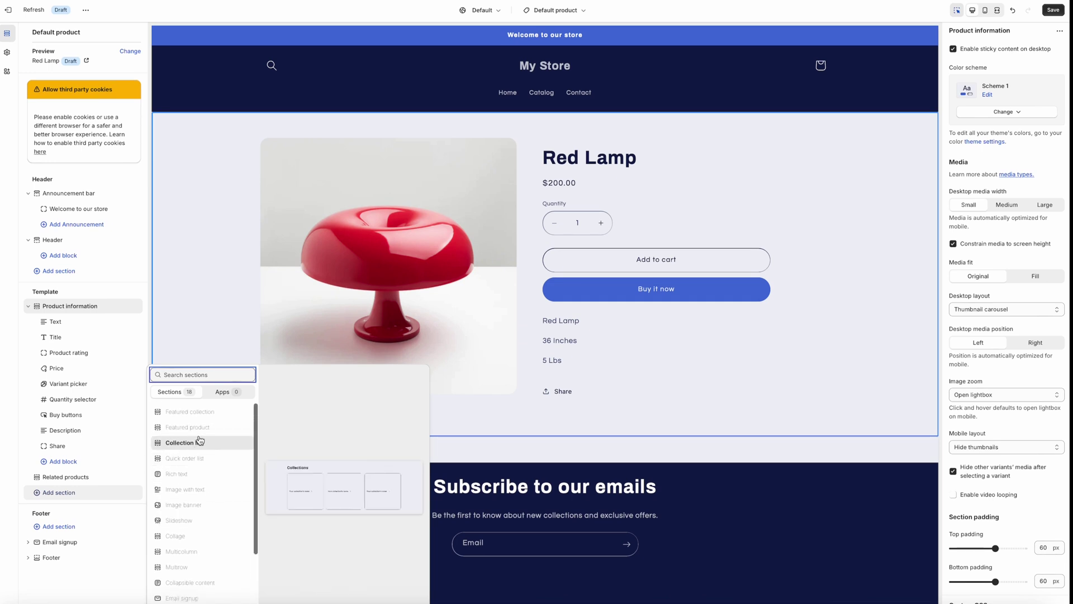
click(213, 411)
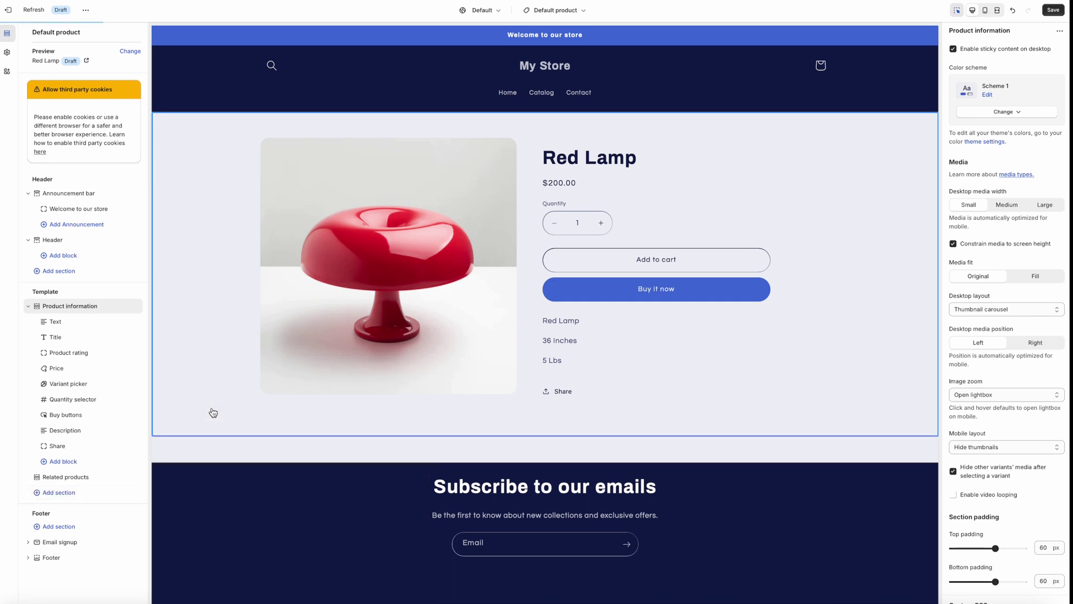
scroll(391, 391, up, 5)
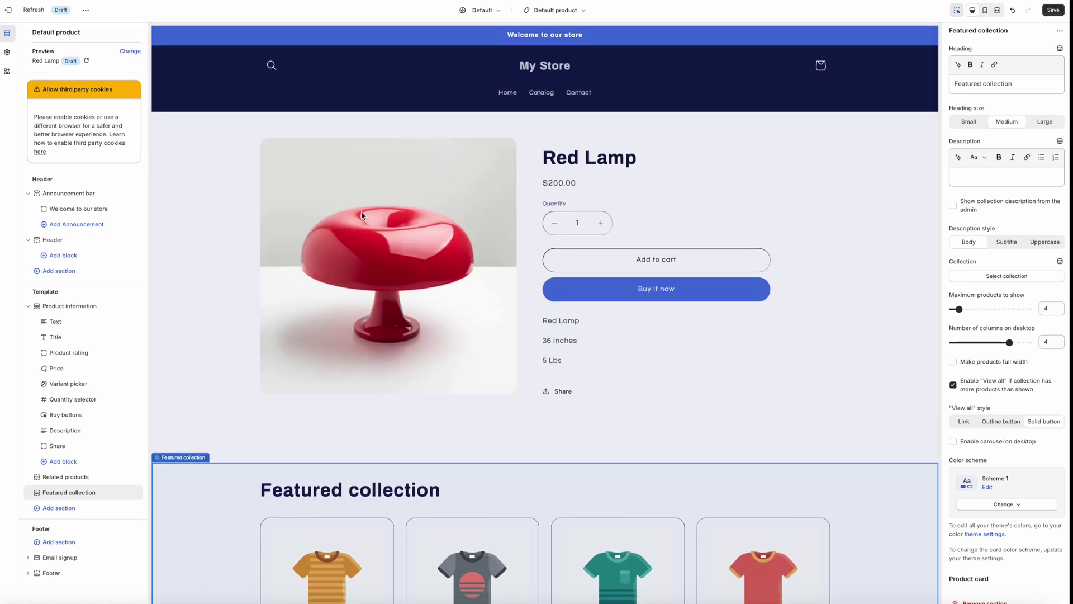
scroll(537, 288, down, 3)
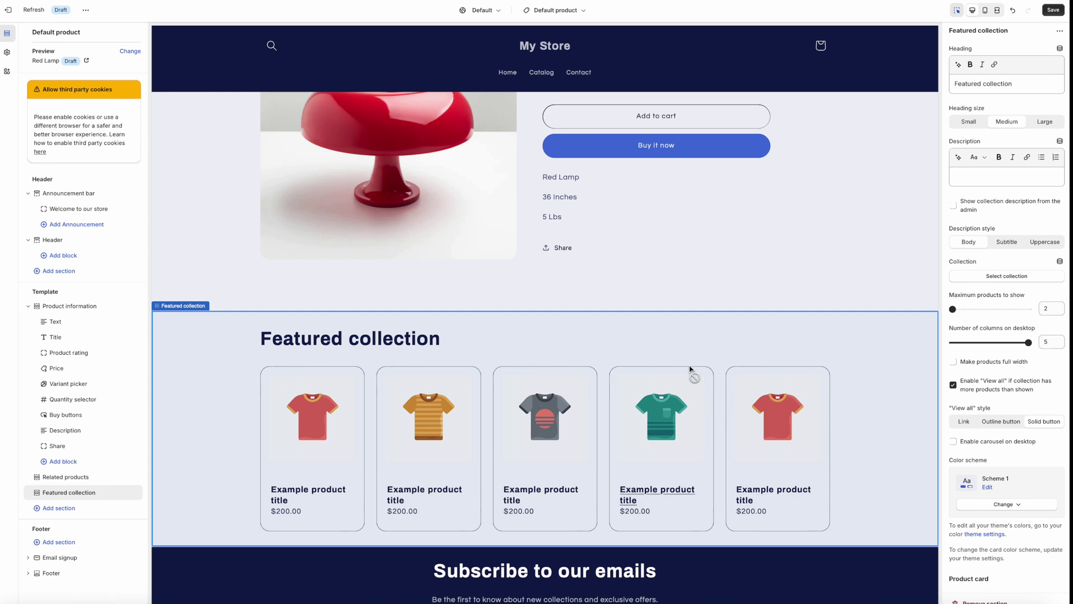
Return the theme editor to the home page, check its layout and save the theme changes.
click(557, 11)
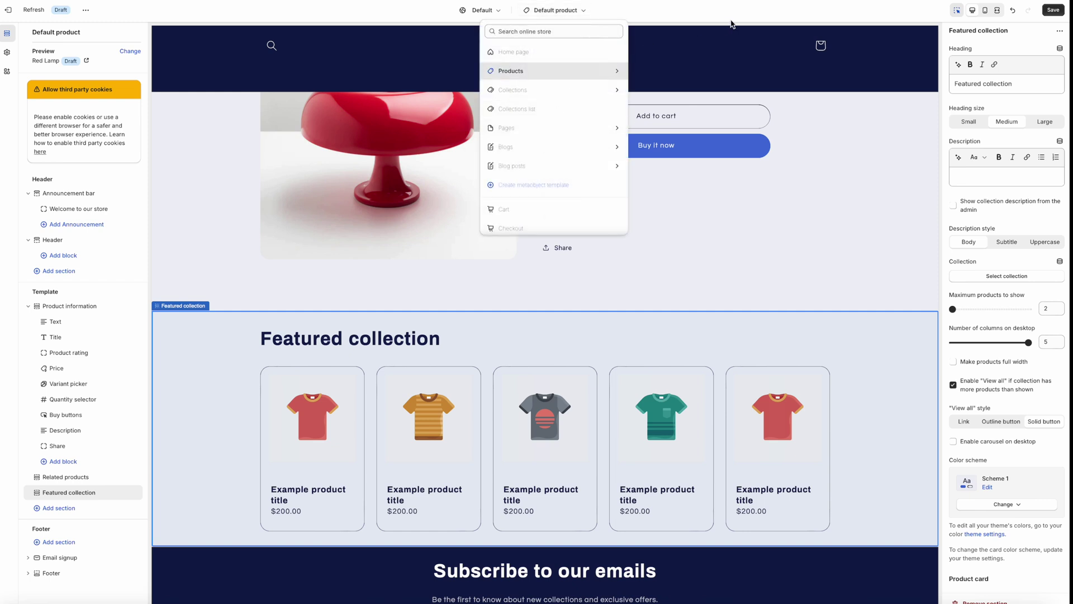
click(711, 255)
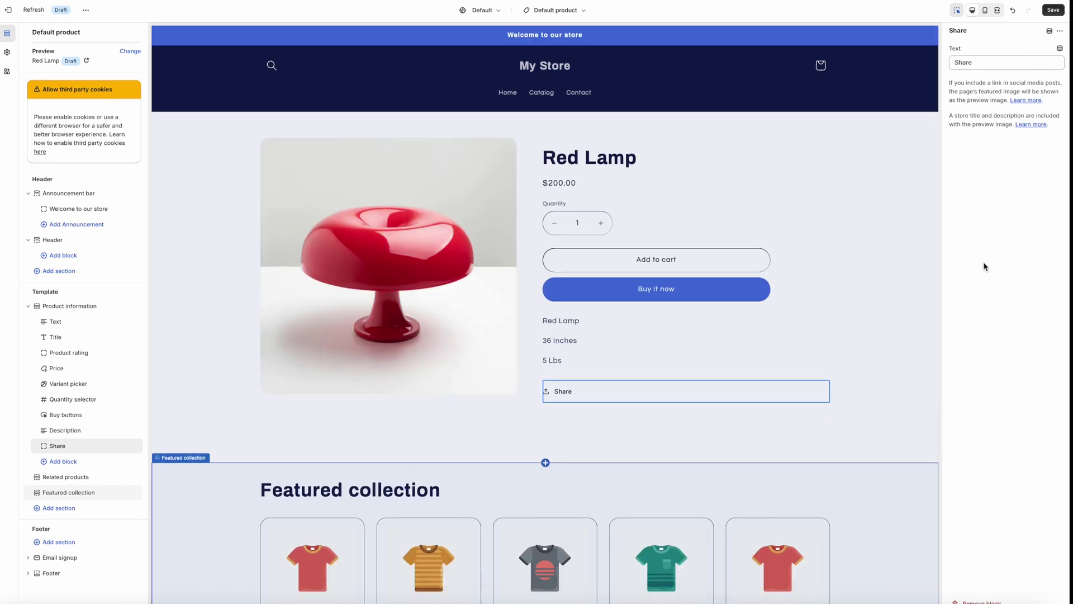
click(554, 70)
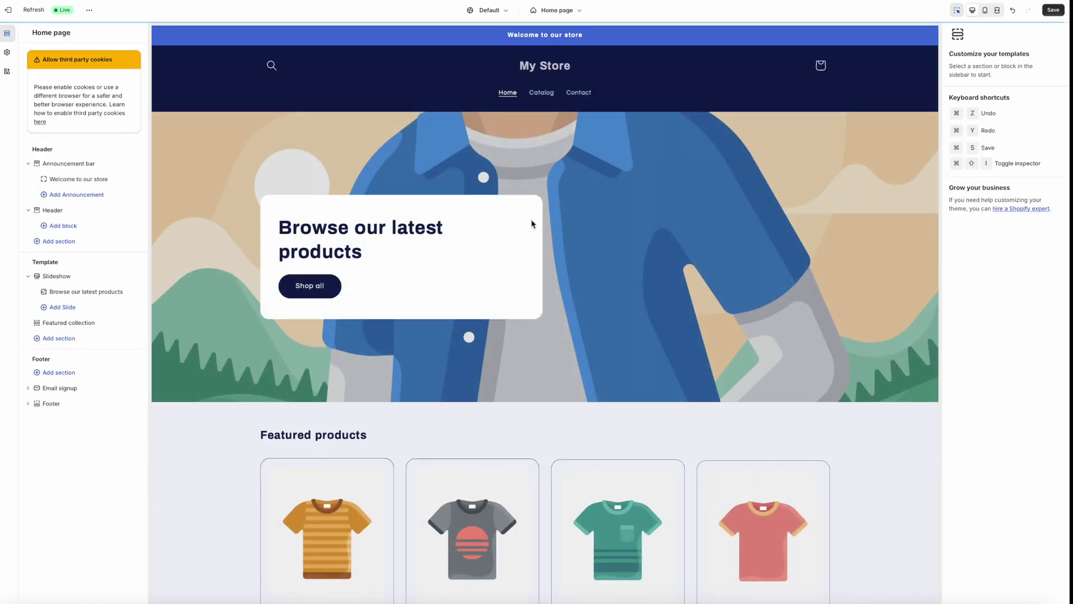
scroll(510, 256, down, 6)
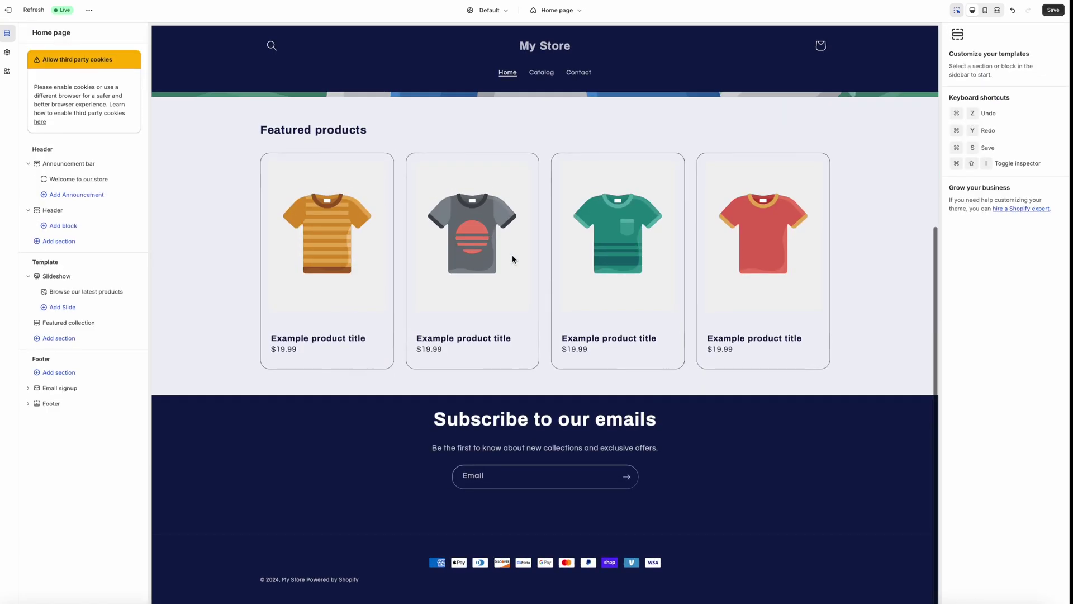
scroll(512, 259, up, 6)
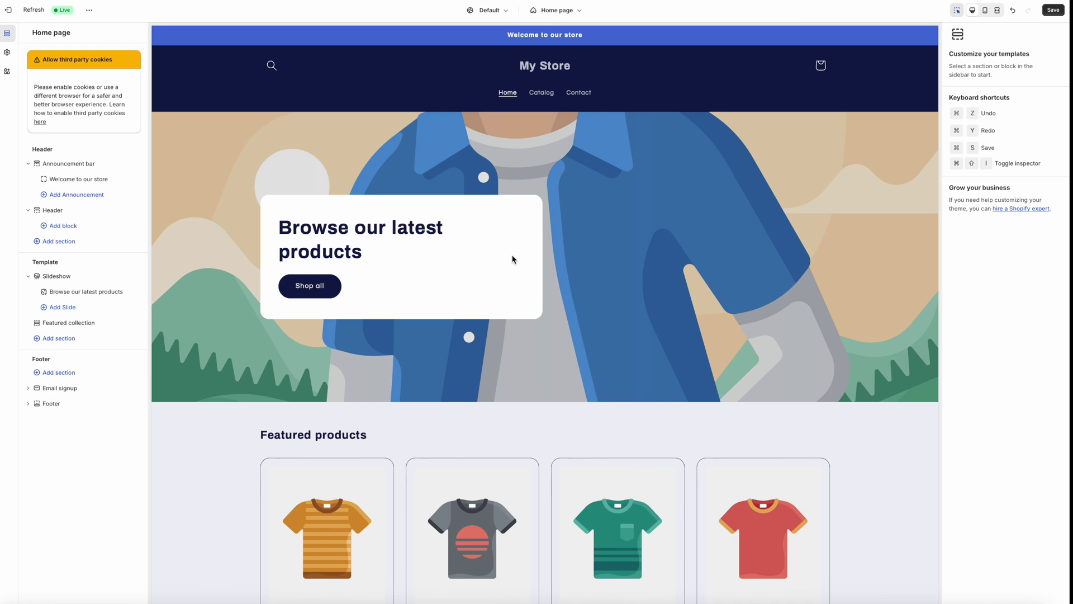
click(1054, 11)
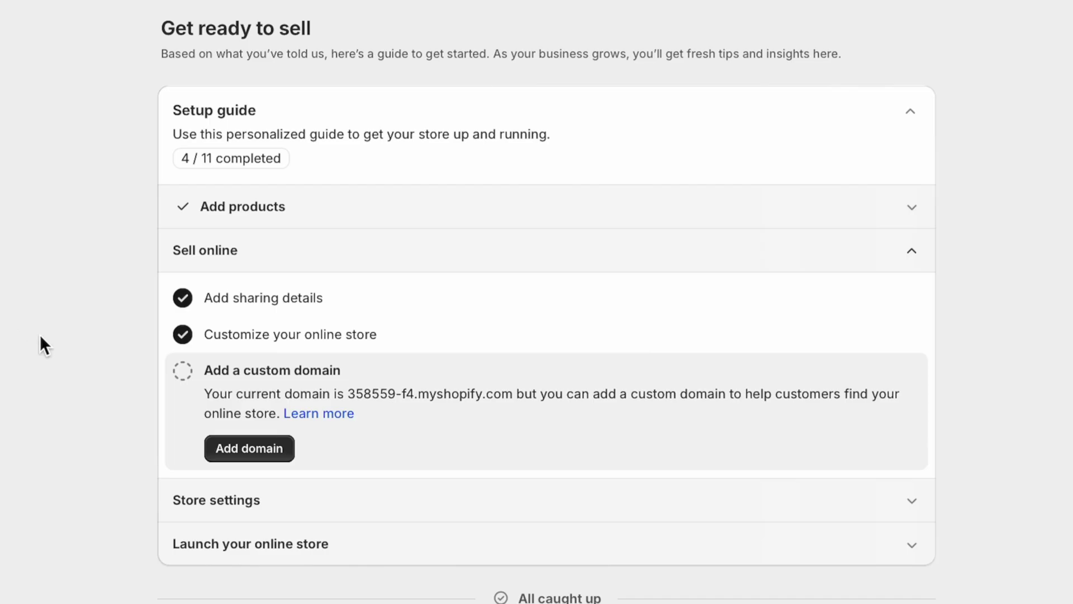
Start the custom domain task from the setup guide and go to the .Store Domains website's domain name search.
click(251, 448)
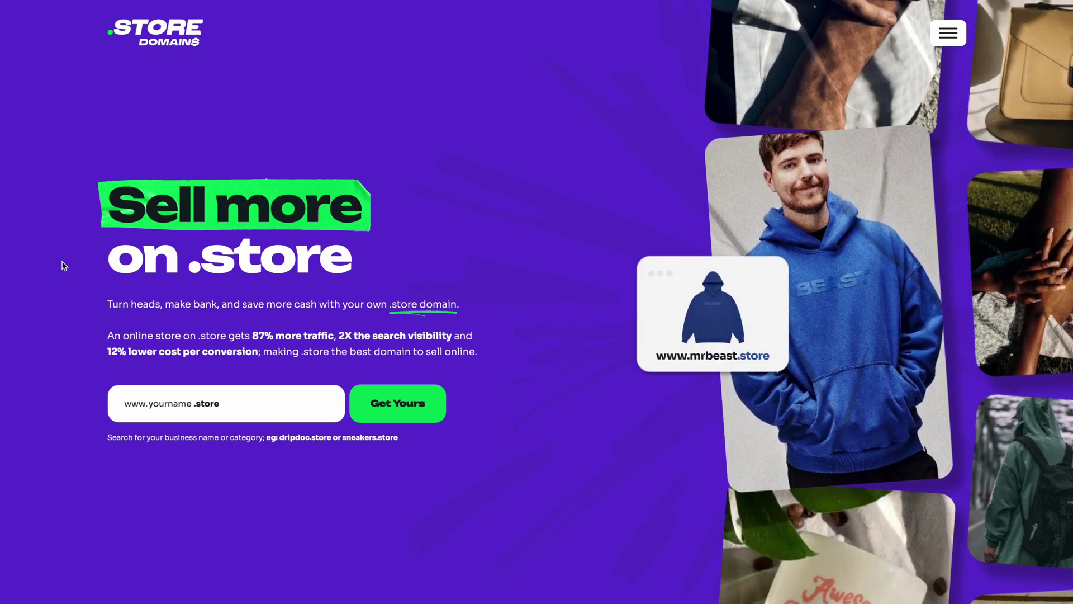
click(166, 400)
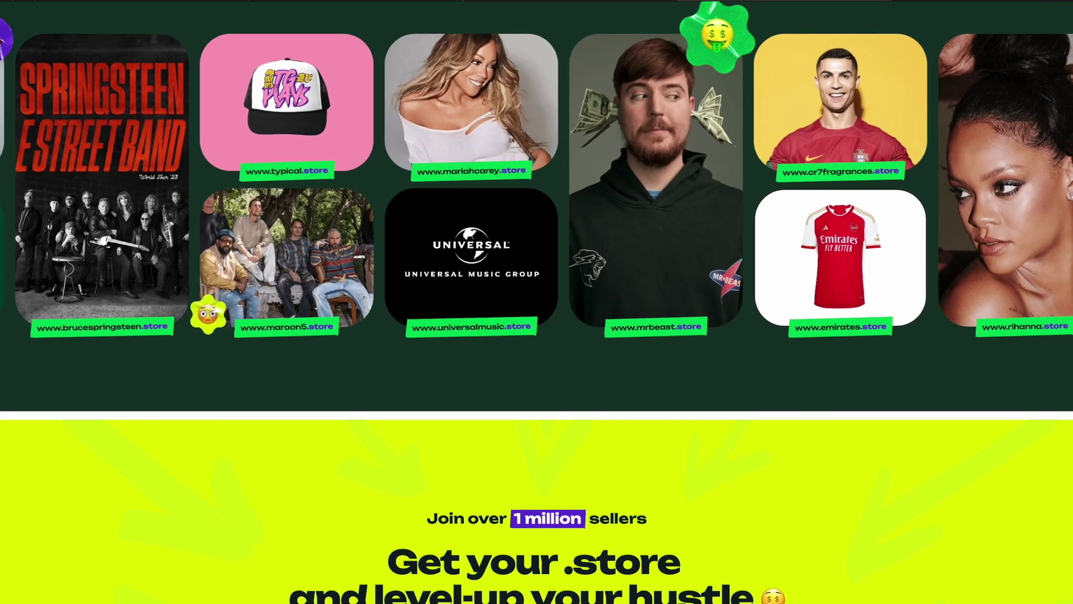
Examine the .Store Domains home page for example stores, the advertised selling benefits, partner brands and the Elevate offer.
scroll(536, 302, down, 1)
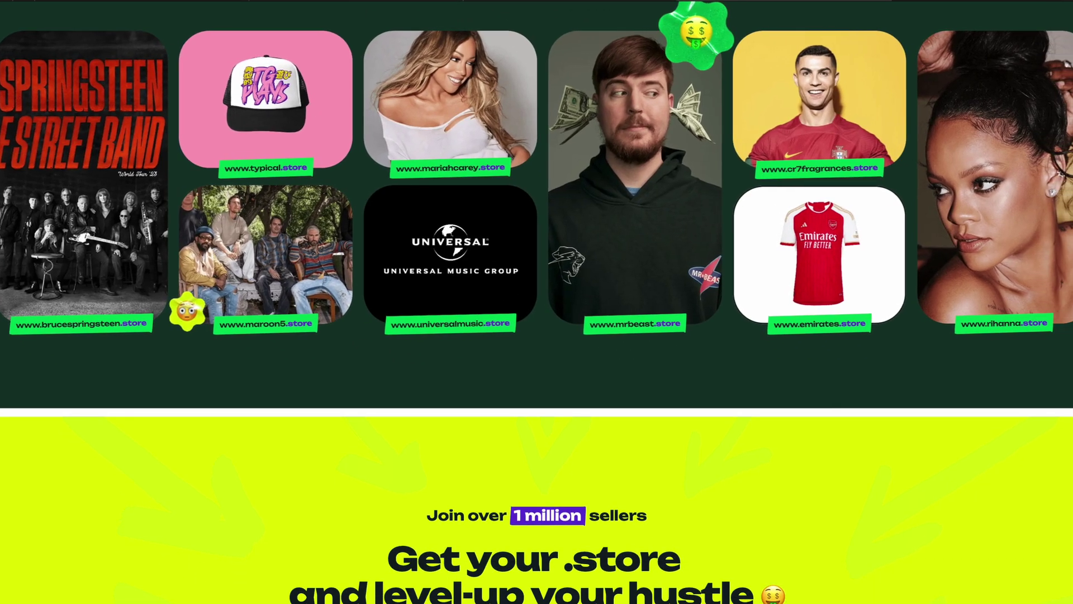
scroll(537, 301, down, 2)
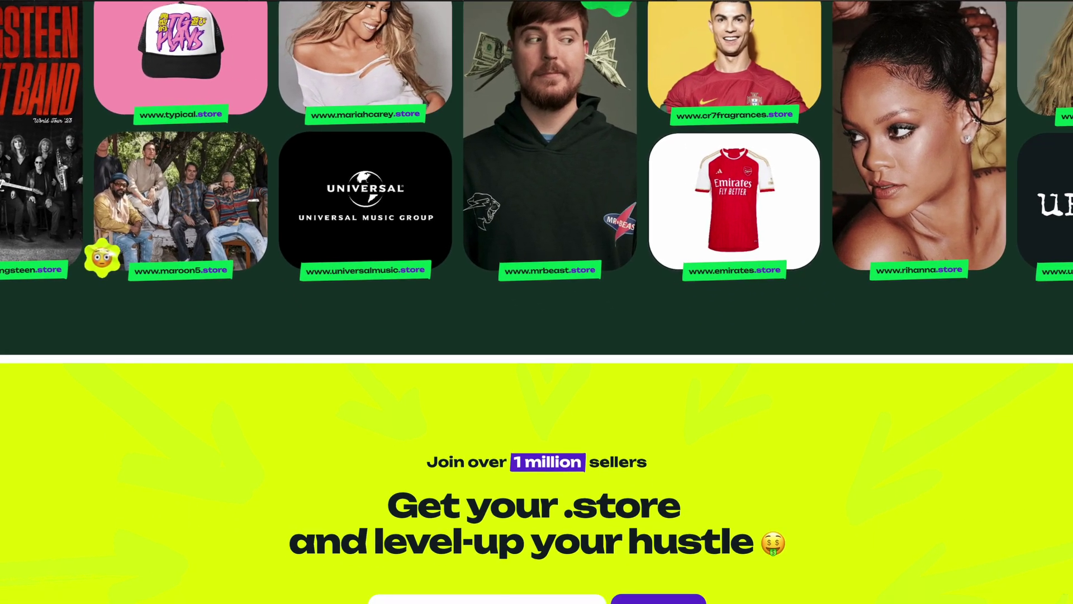
scroll(536, 302, down, 2)
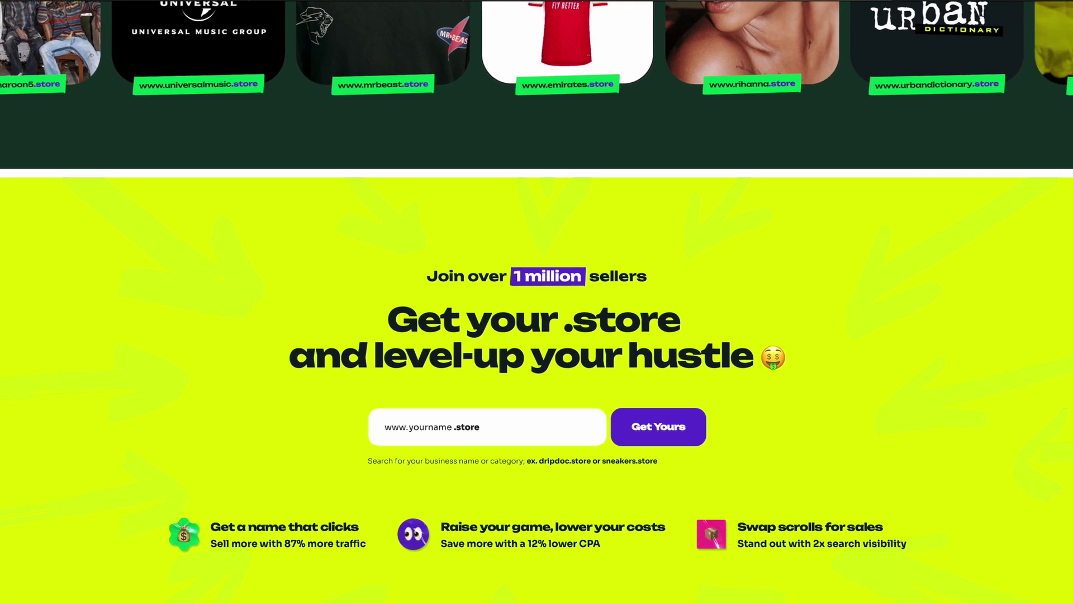
scroll(537, 302, down, 1)
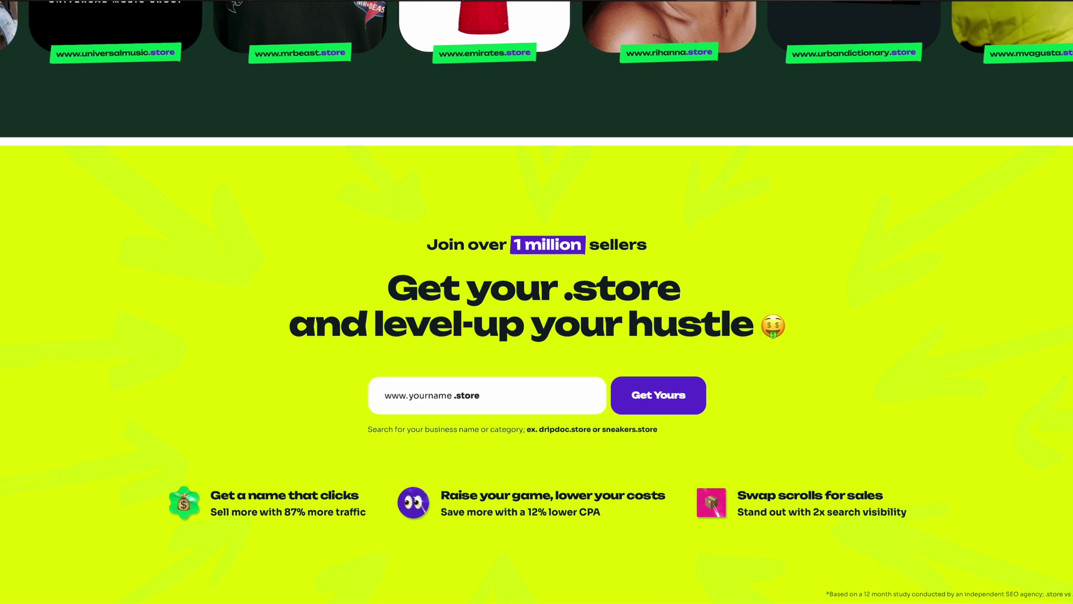
scroll(537, 301, down, 1)
scroll(537, 301, down, 1)
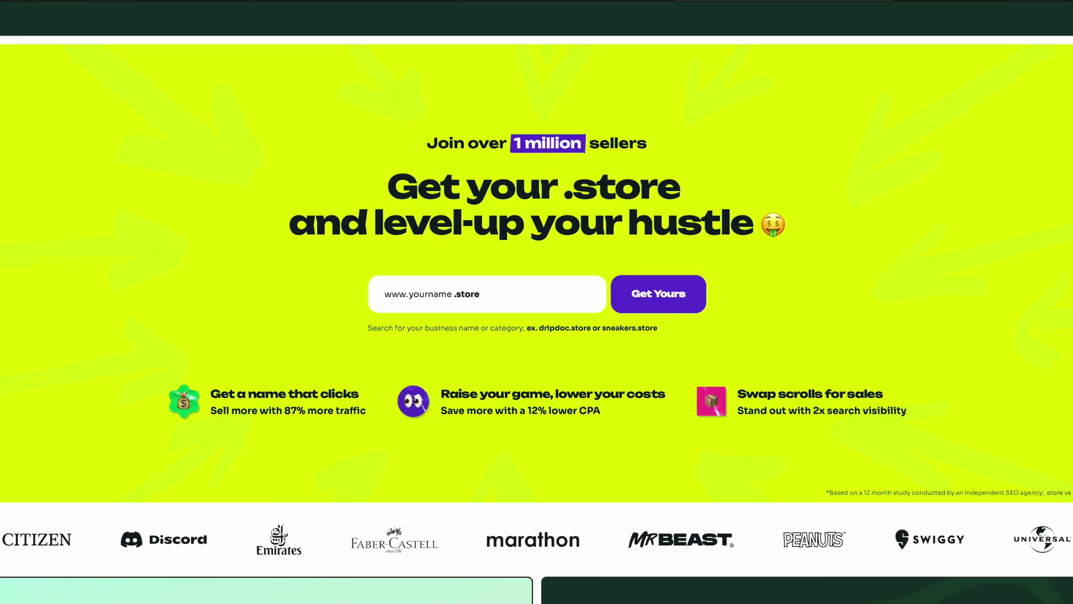
scroll(537, 302, down, 1)
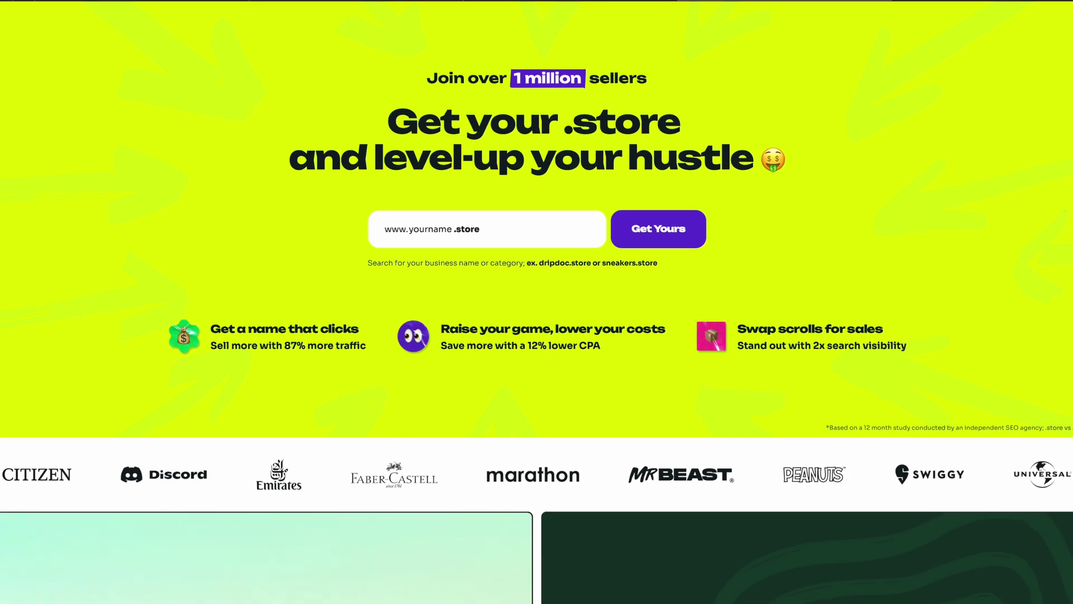
scroll(536, 302, down, 2)
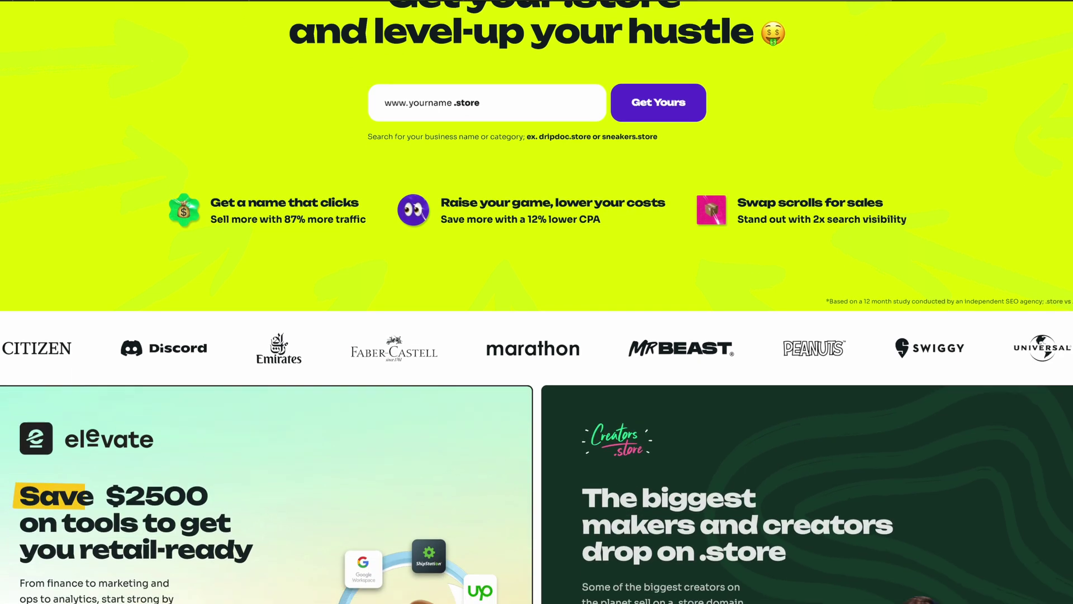
scroll(536, 302, down, 1)
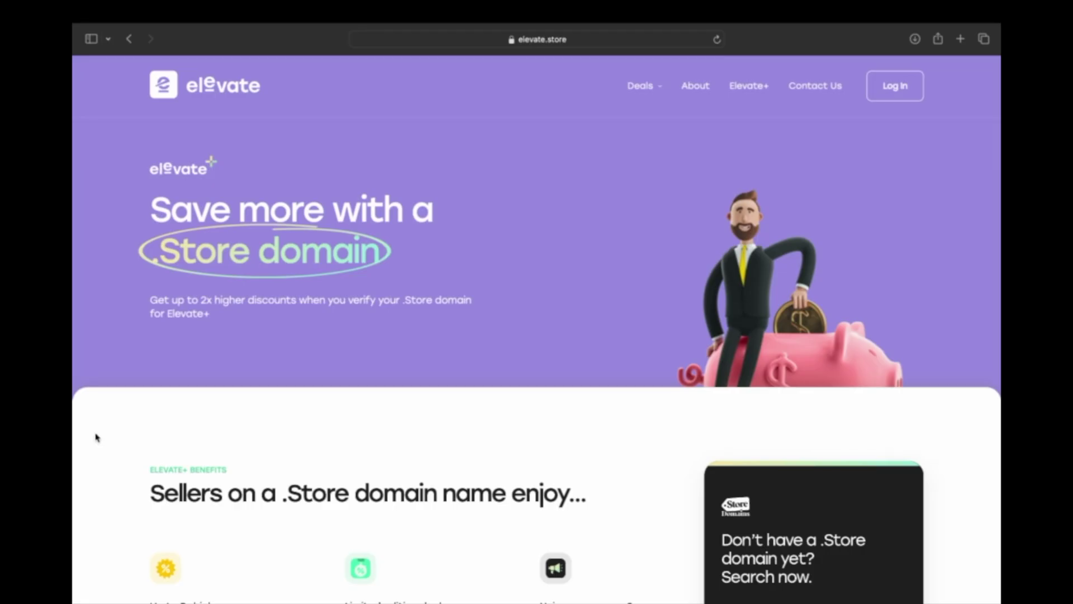
Examine the Elevate+ benefits for .Store domain owners and the list of partner tool deals on elevate.store.
scroll(96, 438, down, 2)
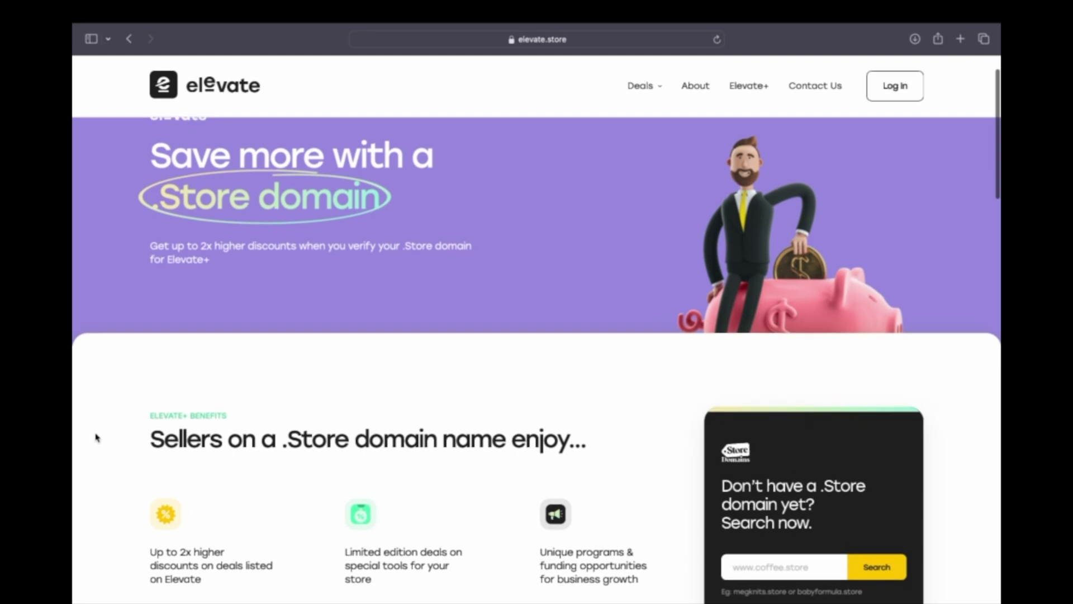
scroll(96, 438, down, 2)
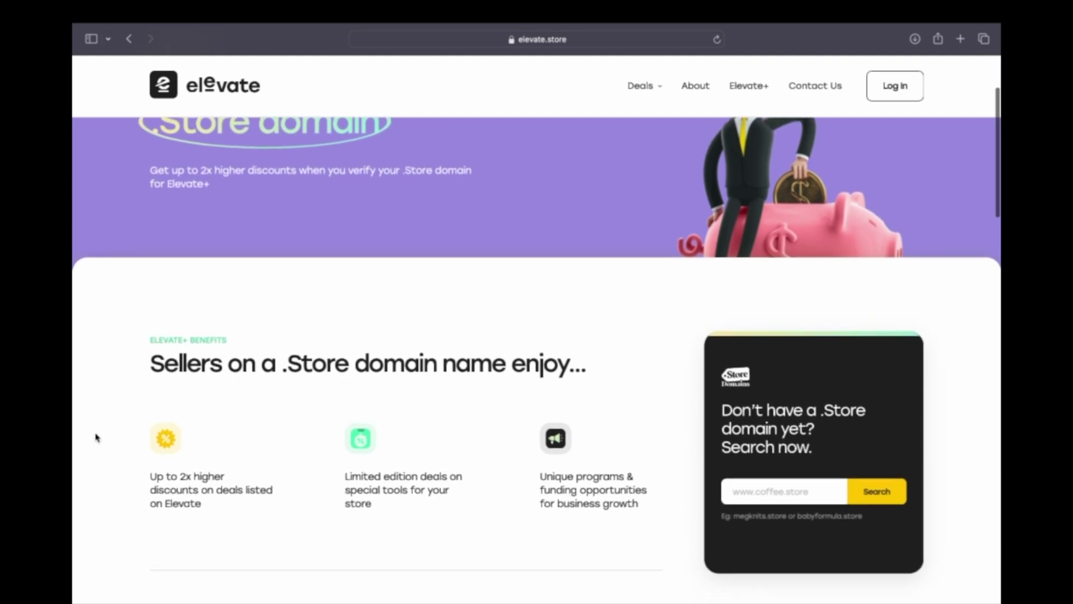
scroll(96, 437, down, 2)
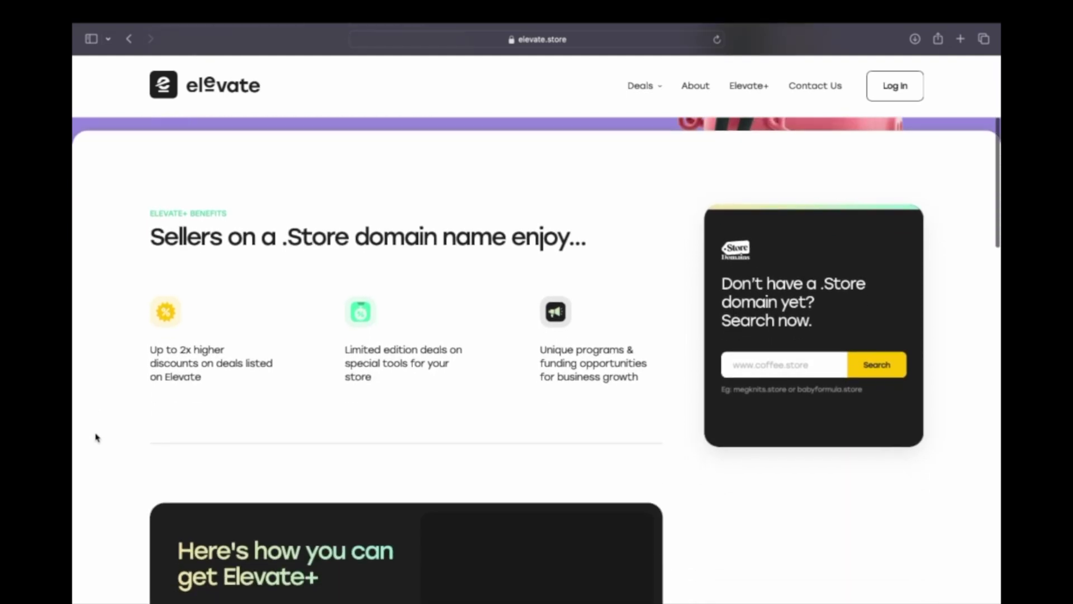
scroll(97, 437, down, 1)
scroll(96, 438, down, 3)
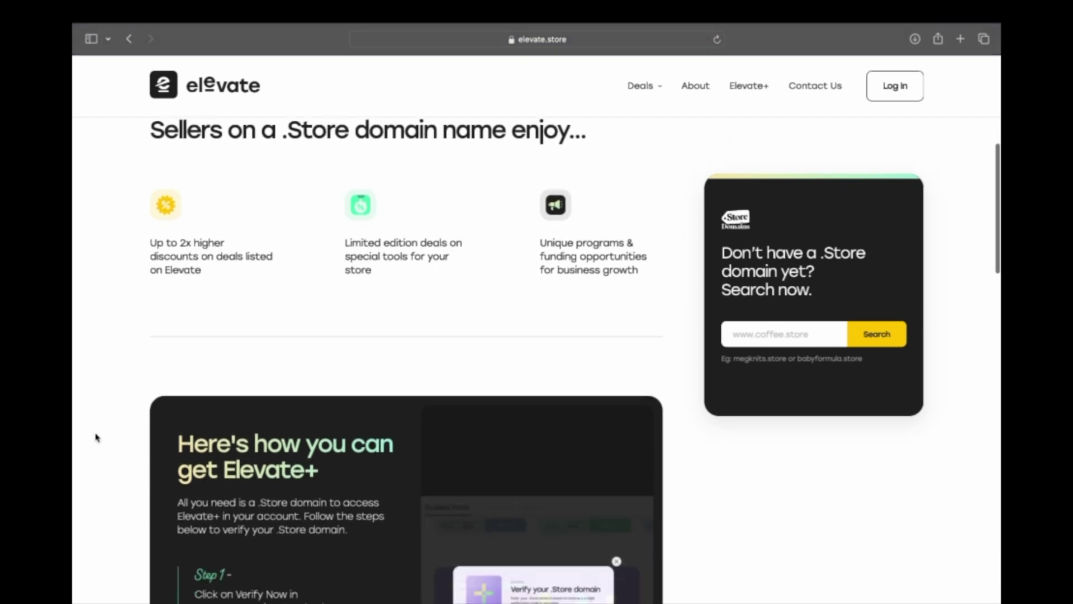
scroll(96, 432, down, 3)
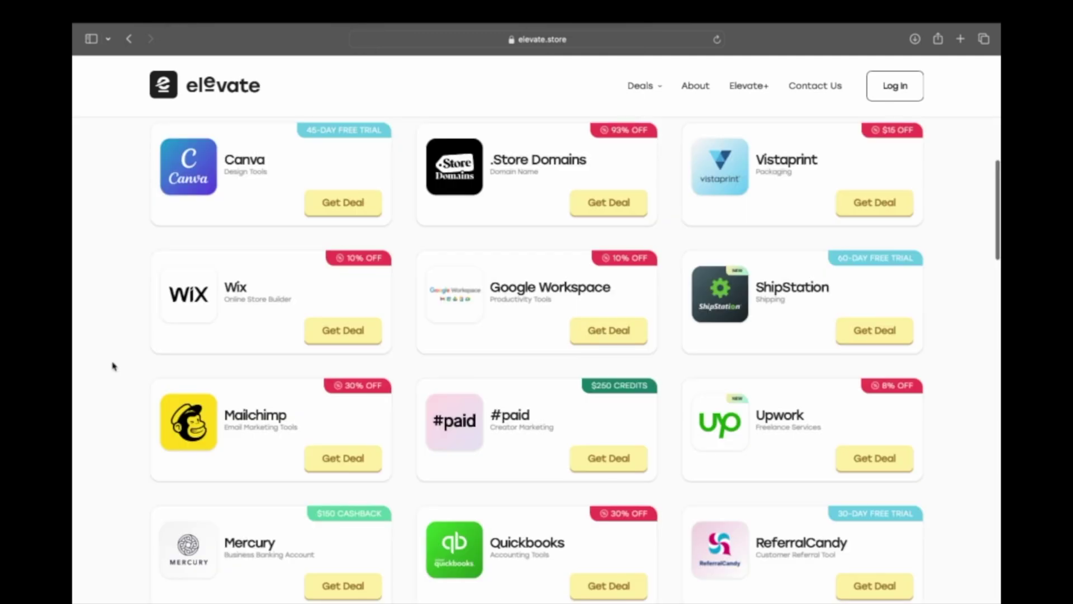
scroll(113, 366, down, 3)
scroll(113, 366, down, 2)
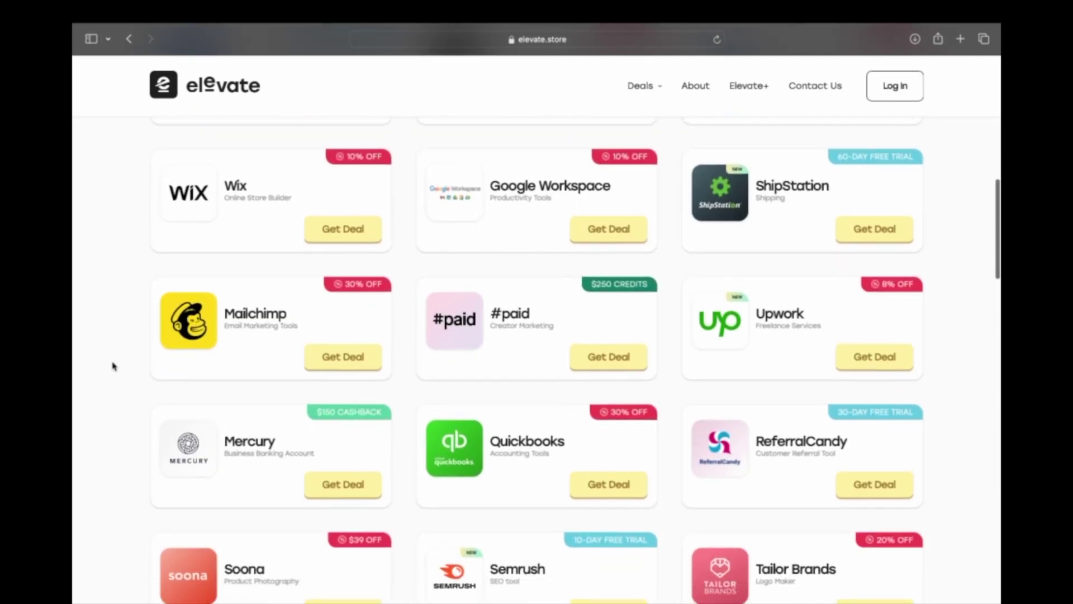
scroll(112, 367, down, 3)
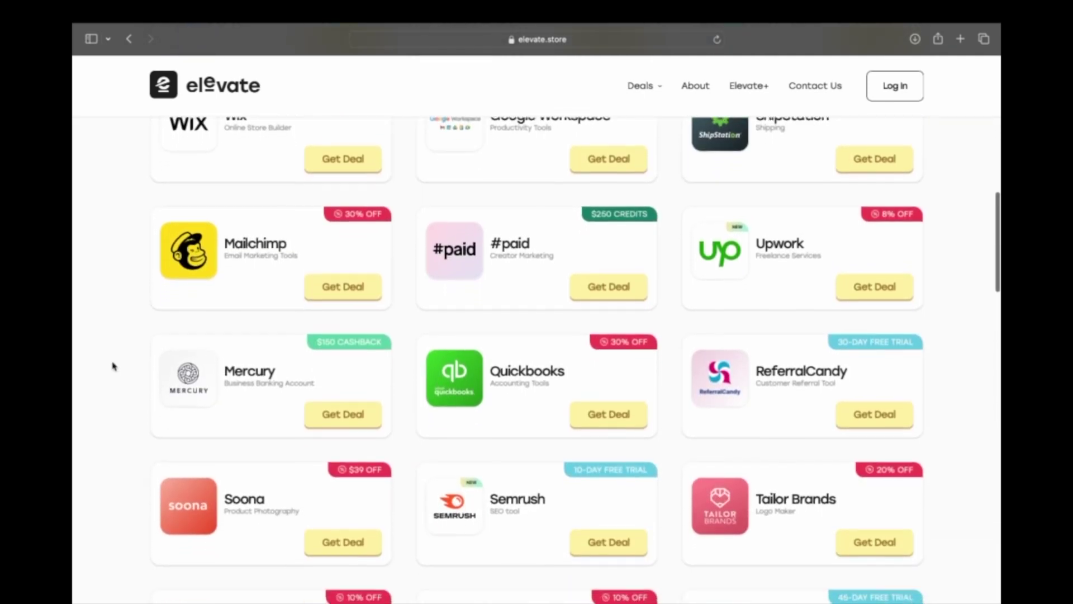
scroll(112, 367, down, 3)
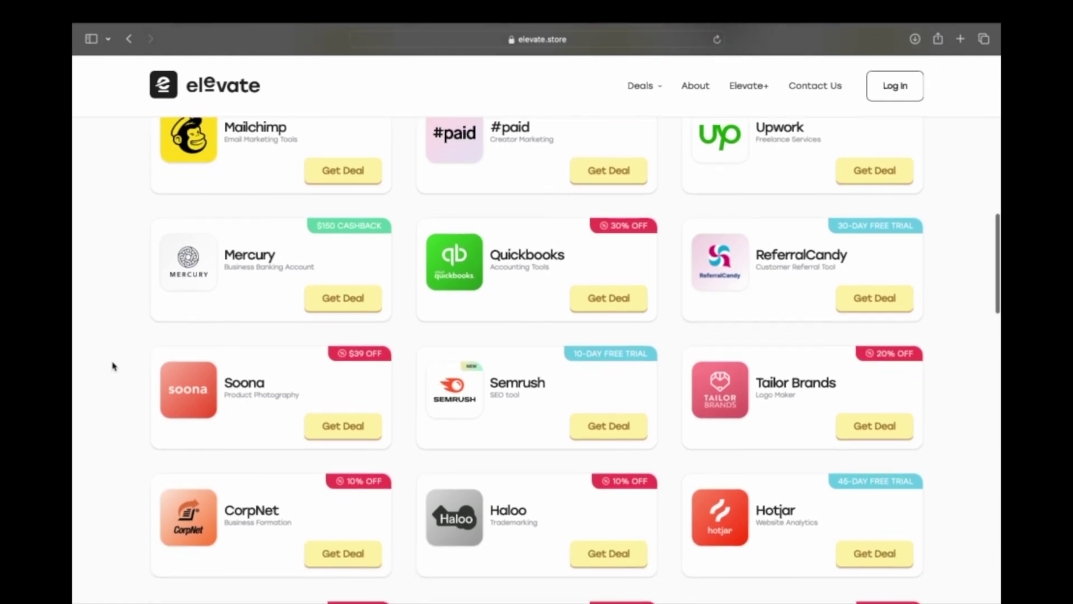
scroll(112, 367, down, 1)
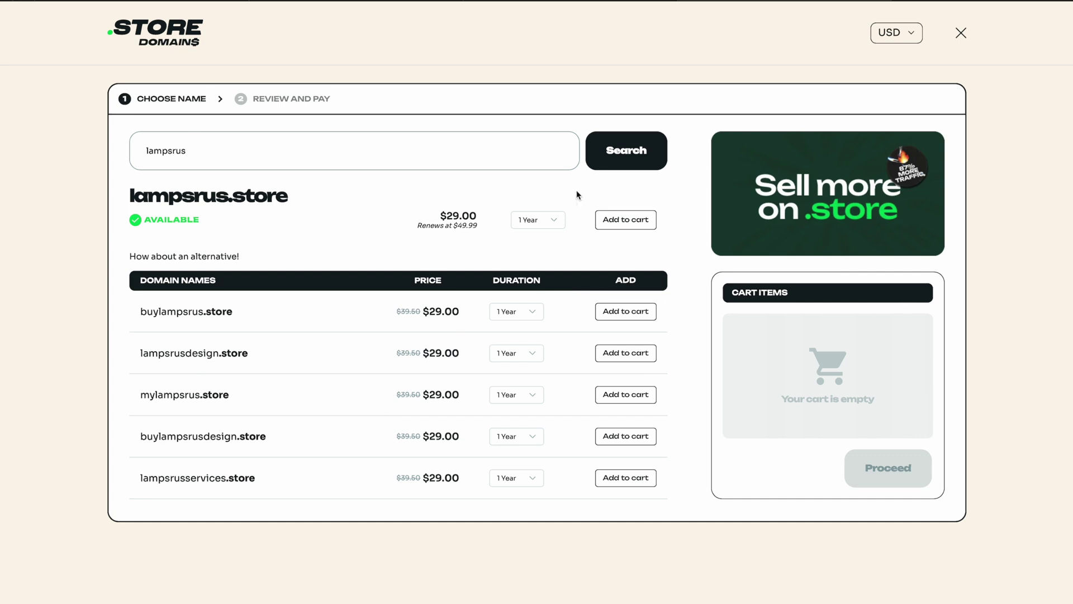
Add the lampsrus.store domain to the cart for 1 year and place the order with coupon code VENUSTSTORE.
click(623, 225)
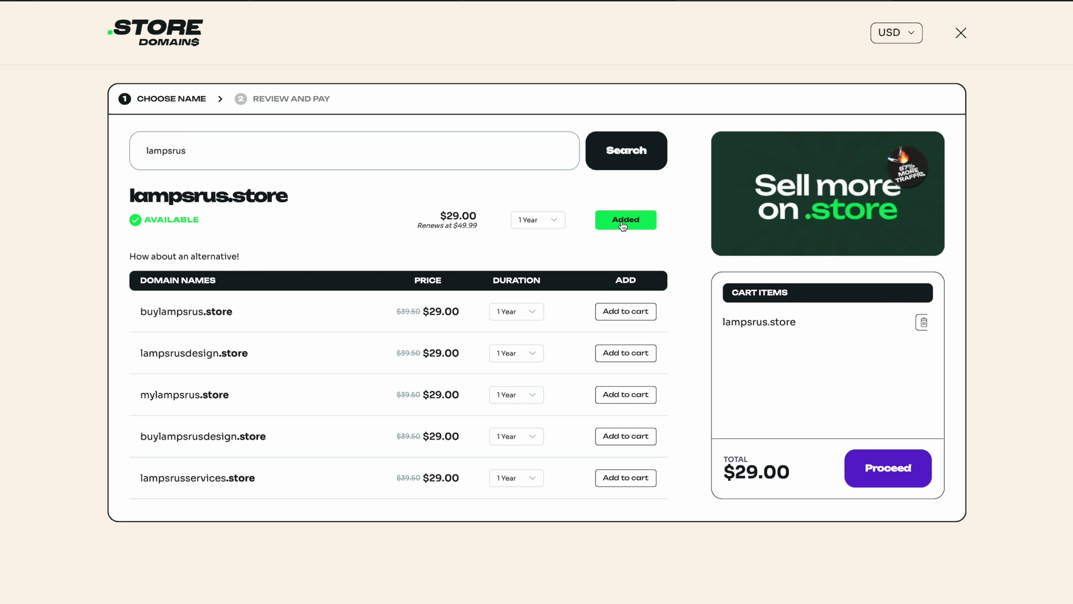
click(906, 473)
click(141, 339)
text(VENUST)
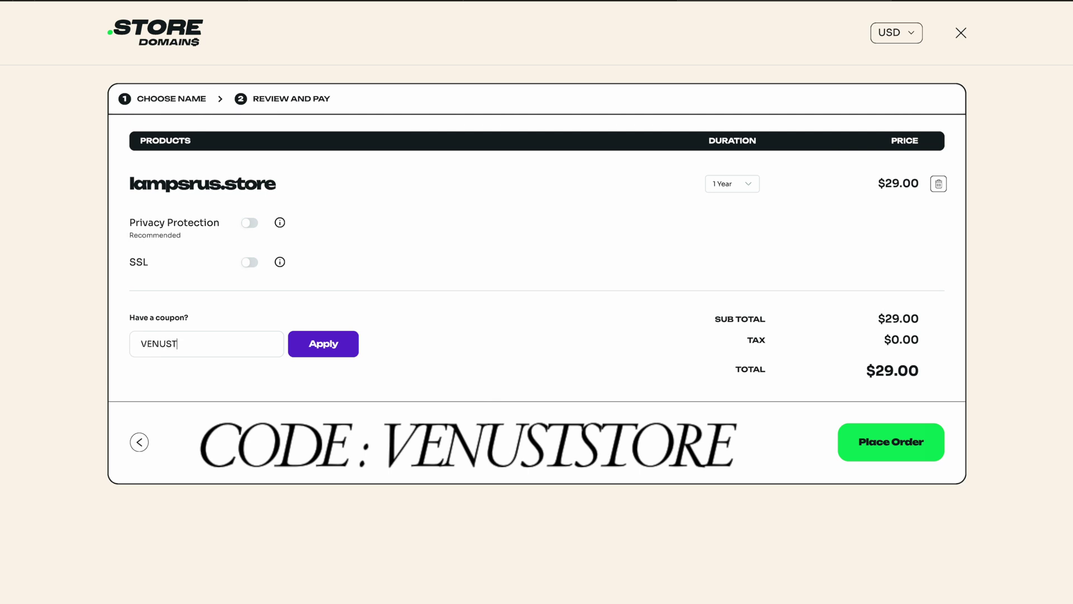
text(STORE)
click(355, 352)
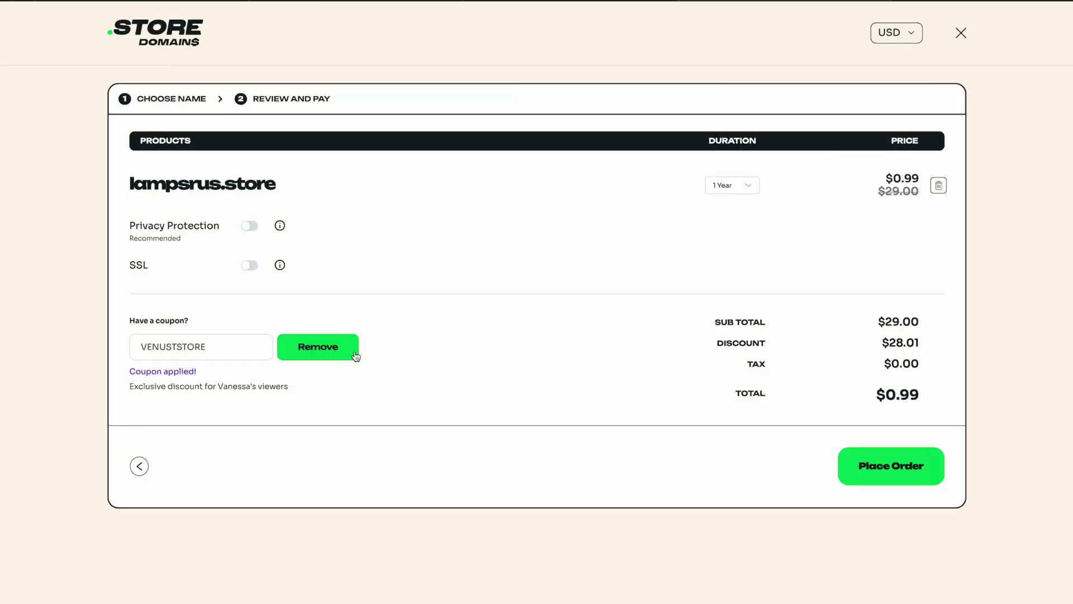
click(861, 467)
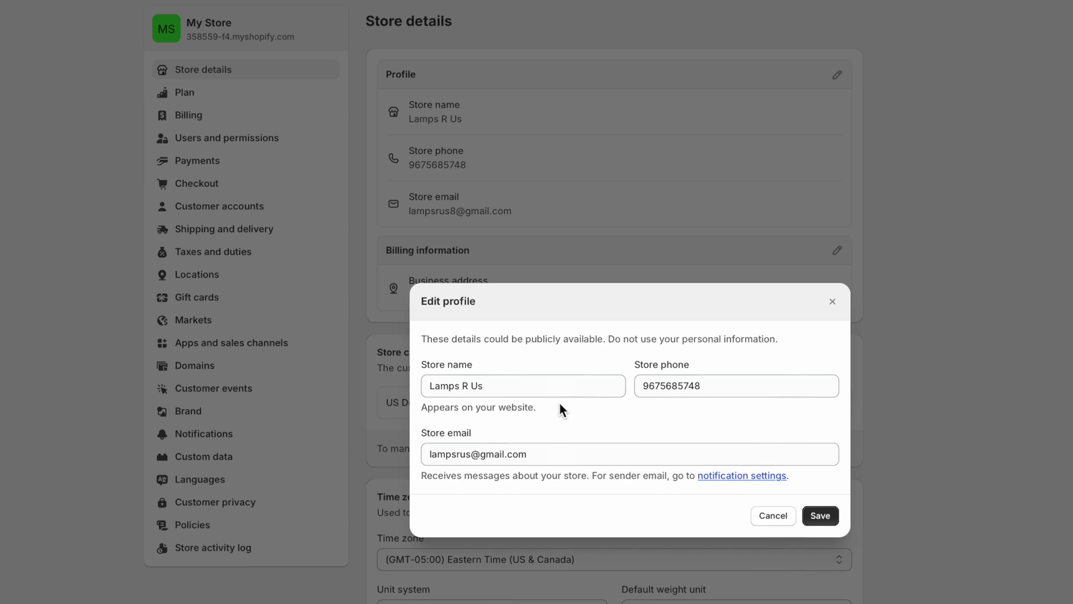
Check and save the store profile's name, phone and email, and review the business address and store currency.
drag(527, 388, 362, 388)
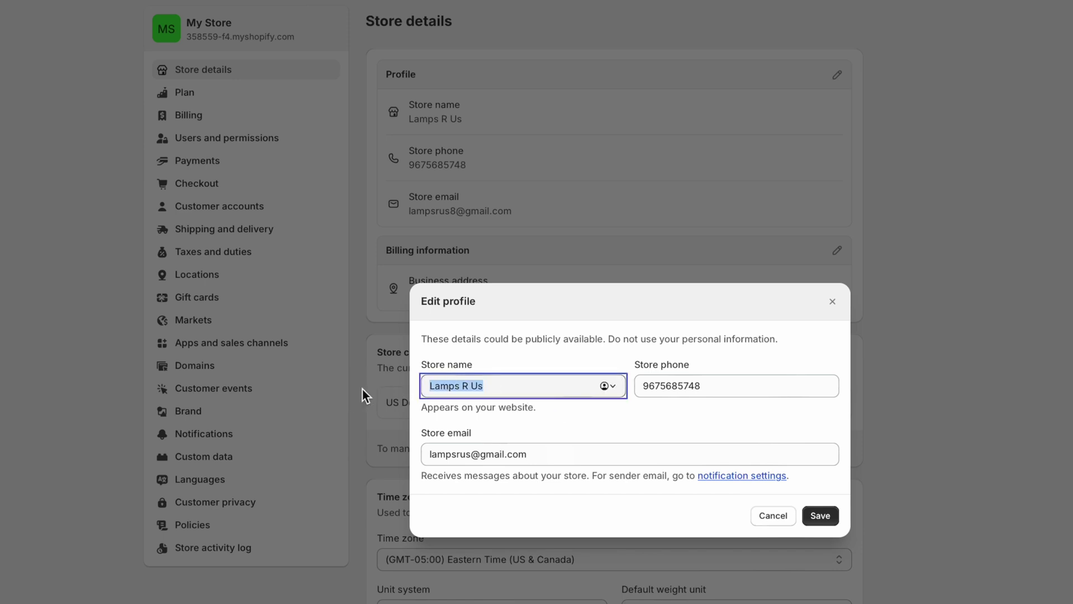
drag(728, 385, 578, 386)
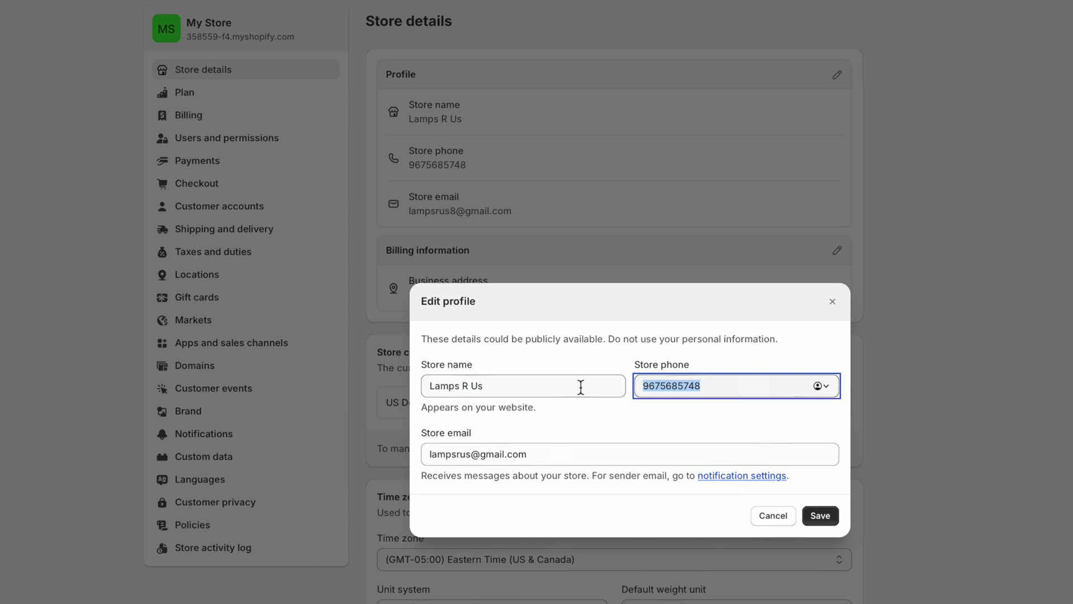
drag(565, 465, 376, 457)
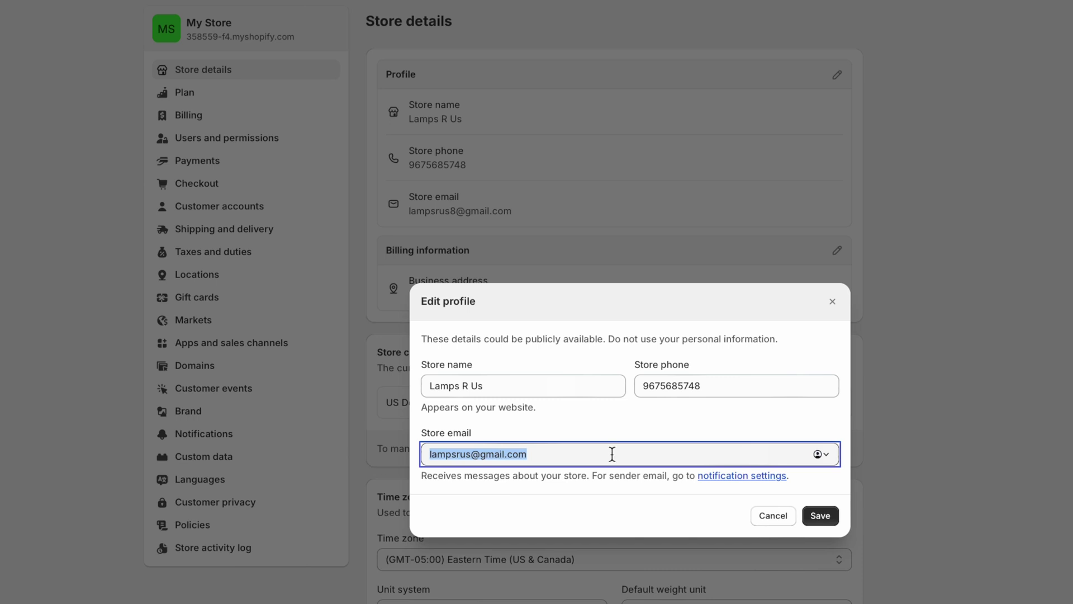
click(831, 516)
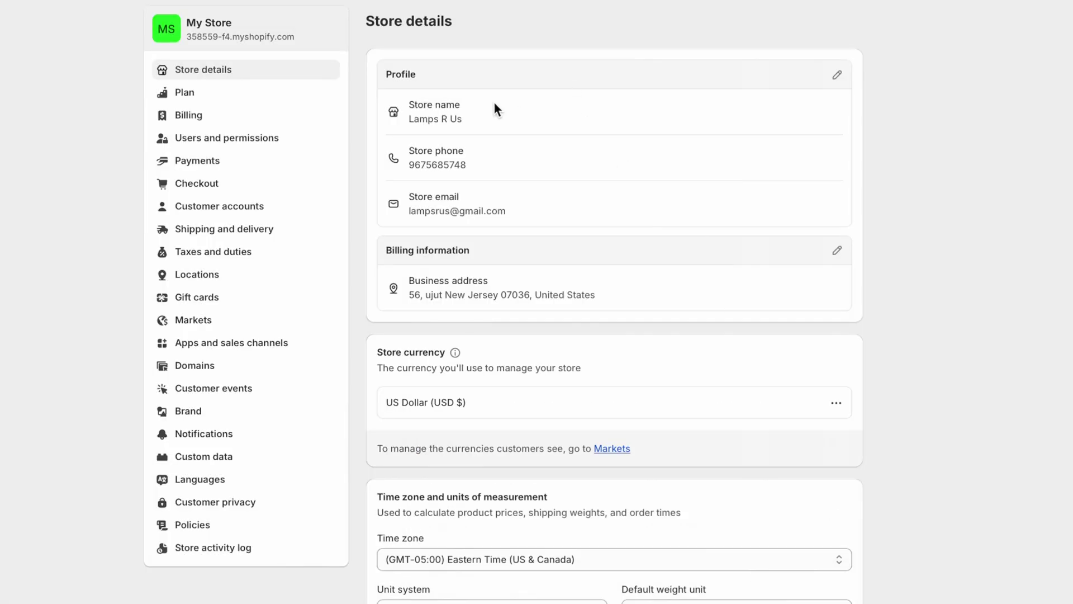
drag(406, 296, 615, 298)
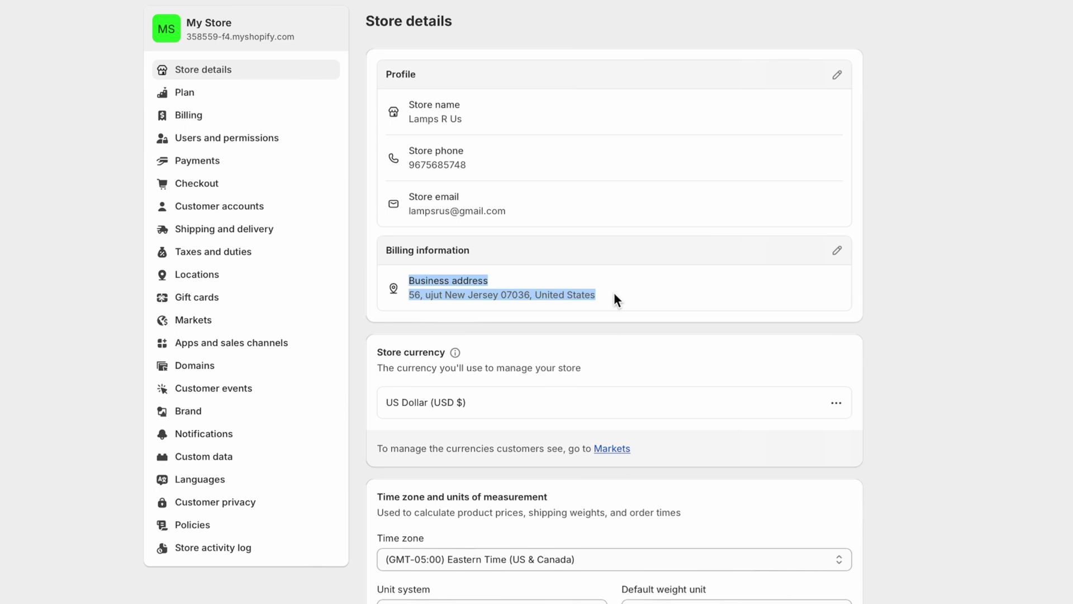
click(480, 401)
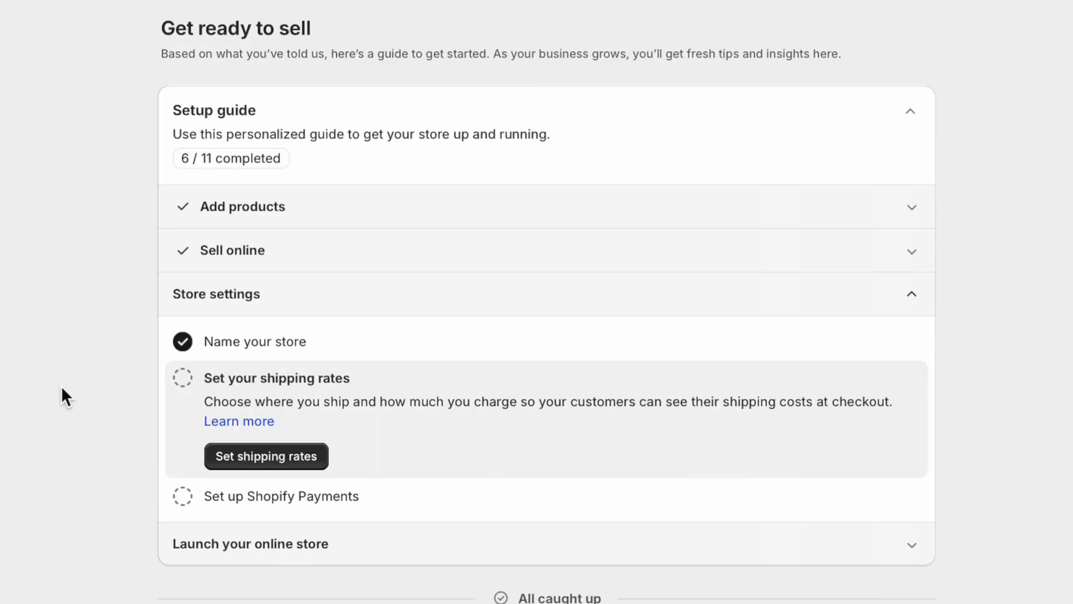
Add a custom flat shipping rate named "Standard Shipping (3-4 Business Days)" with the delivery description "Tracking number provided".
click(212, 450)
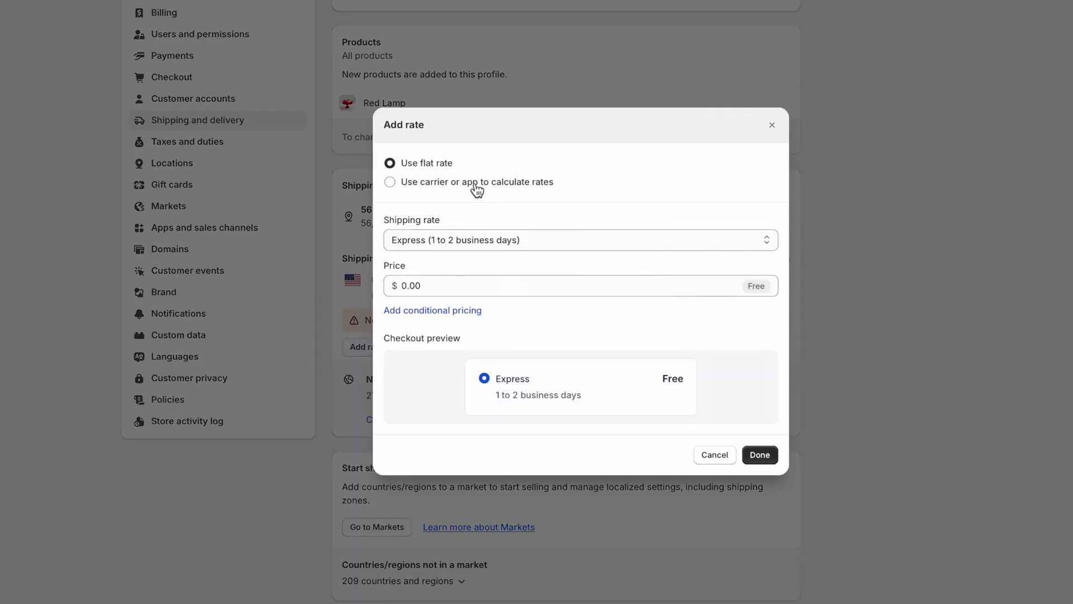
click(465, 247)
click(539, 292)
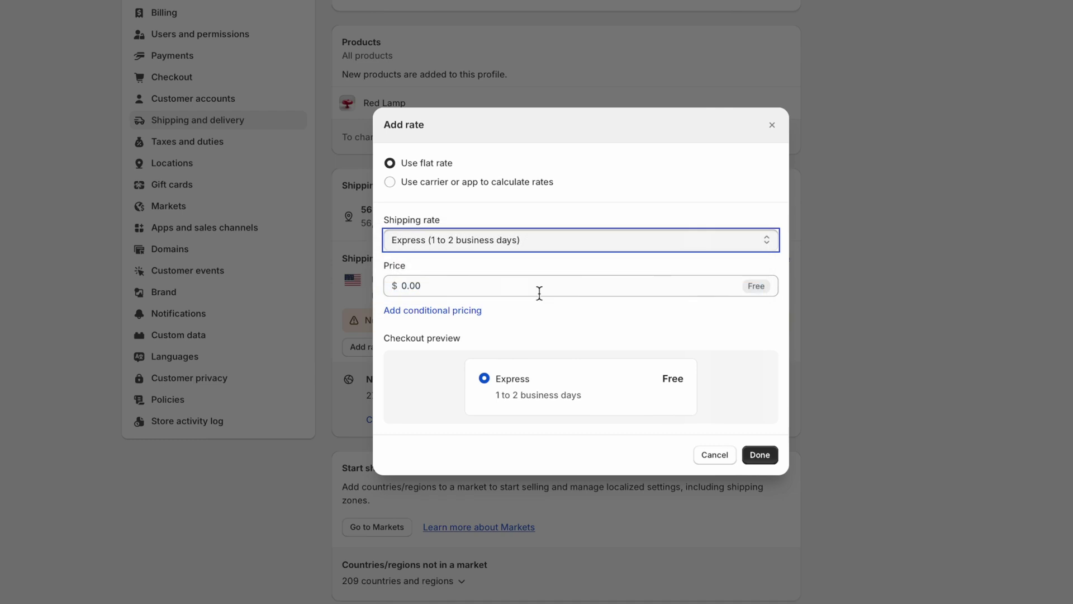
click(515, 246)
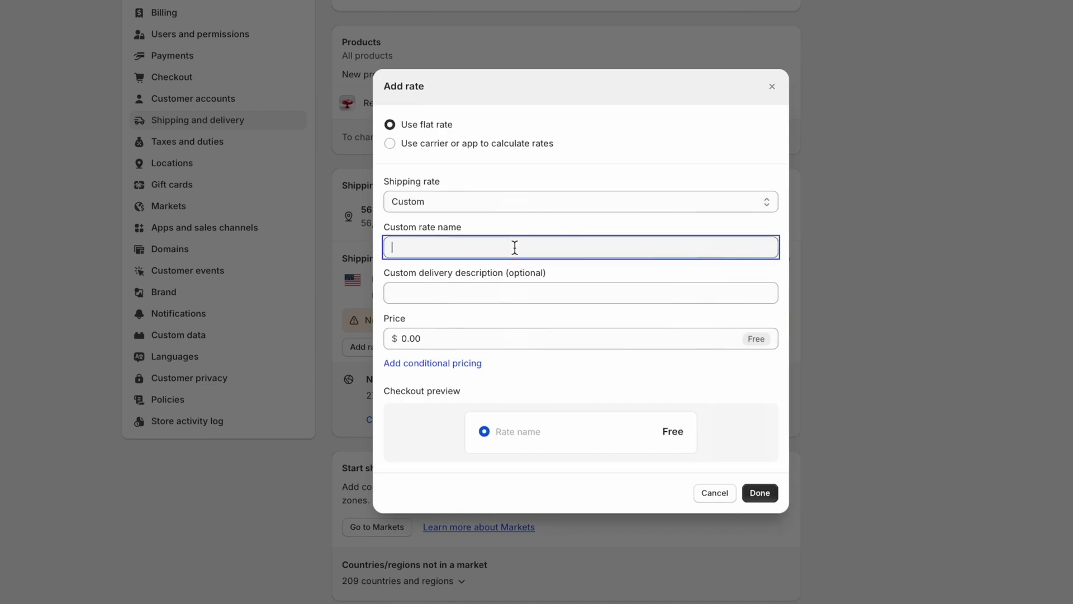
text(Star)
text(ndard Shipping)
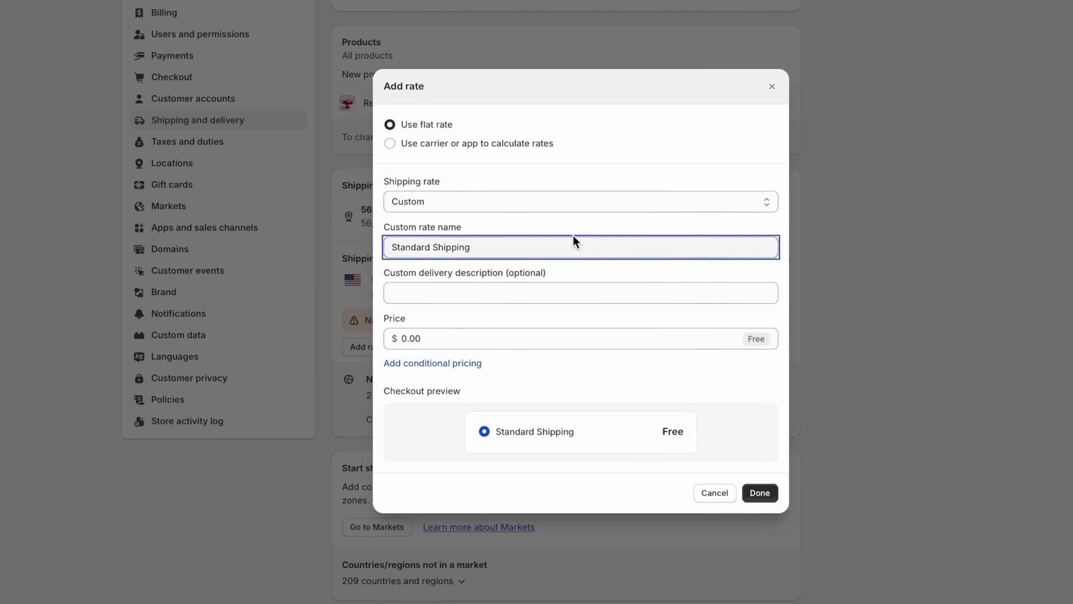
click(518, 295)
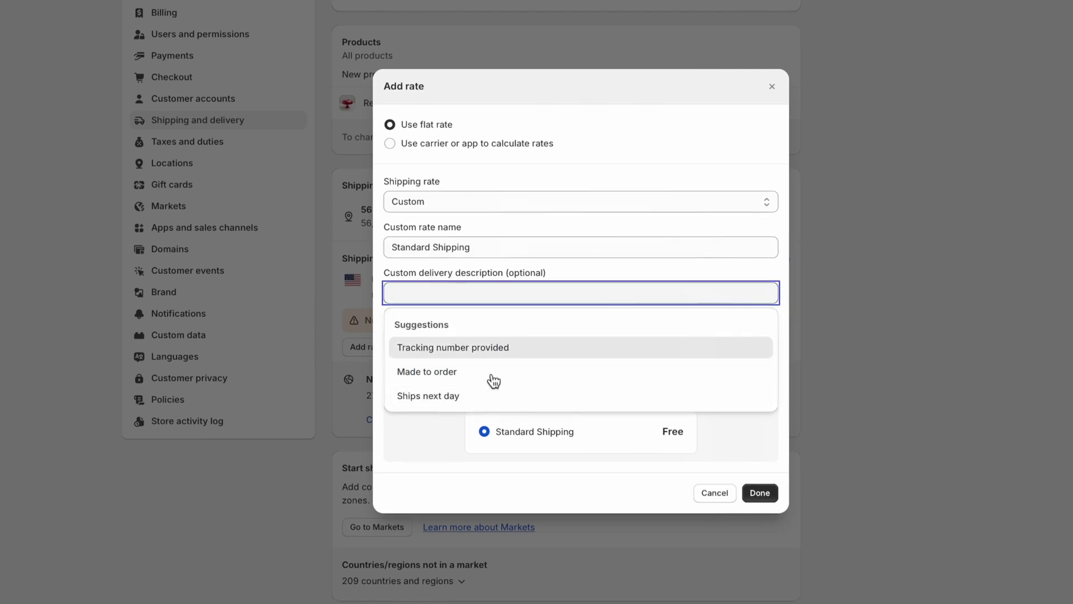
click(494, 350)
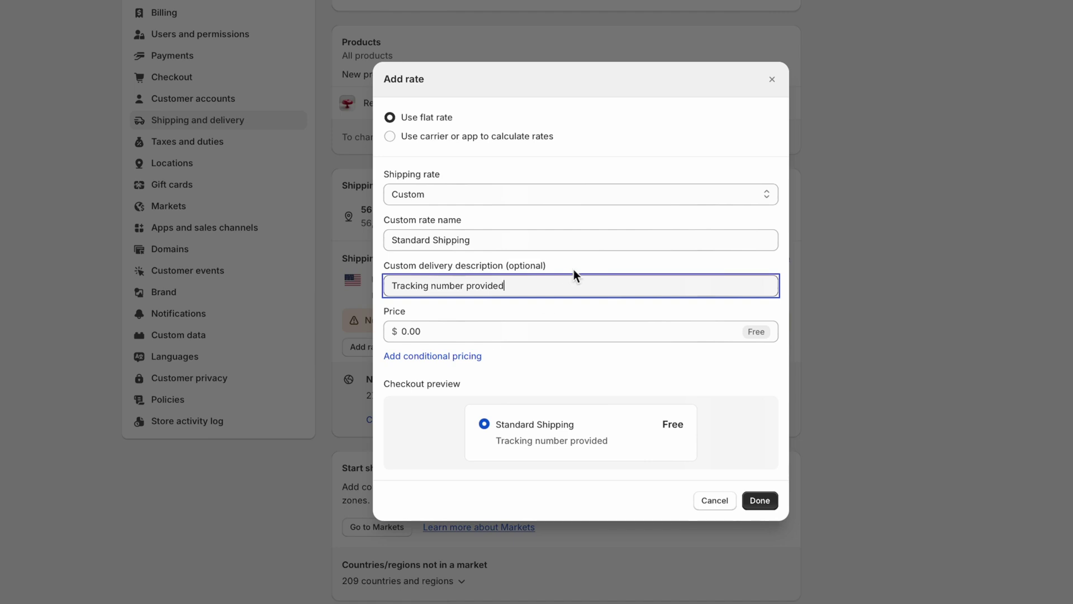
click(537, 243)
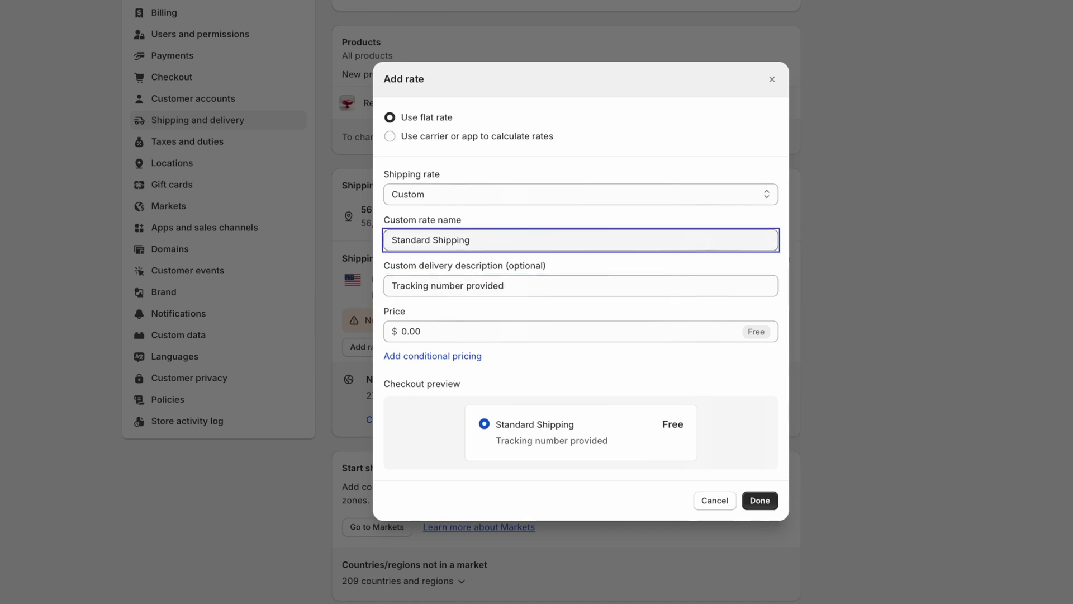
text((3-4 Business Days))
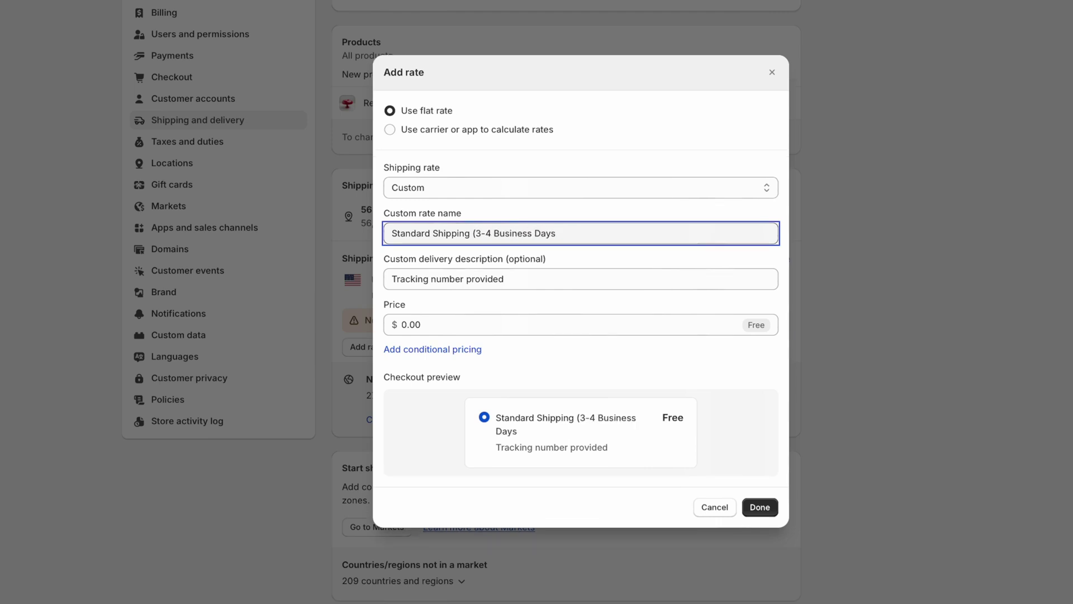
Set the price of the standard shipping rate to $12.00.
click(406, 327)
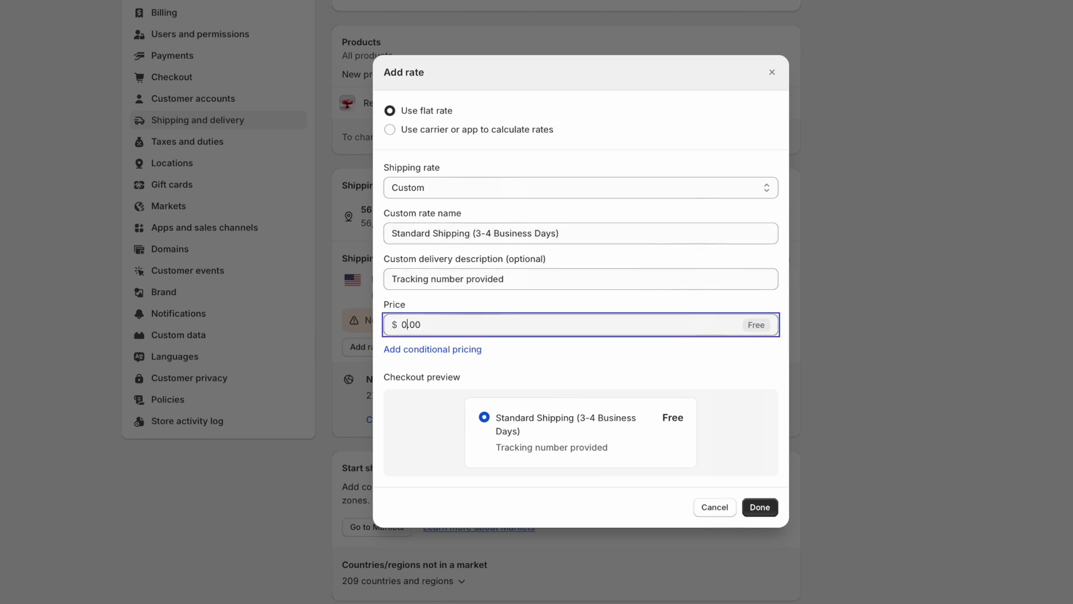
key(Delete)
text(12)
click(626, 371)
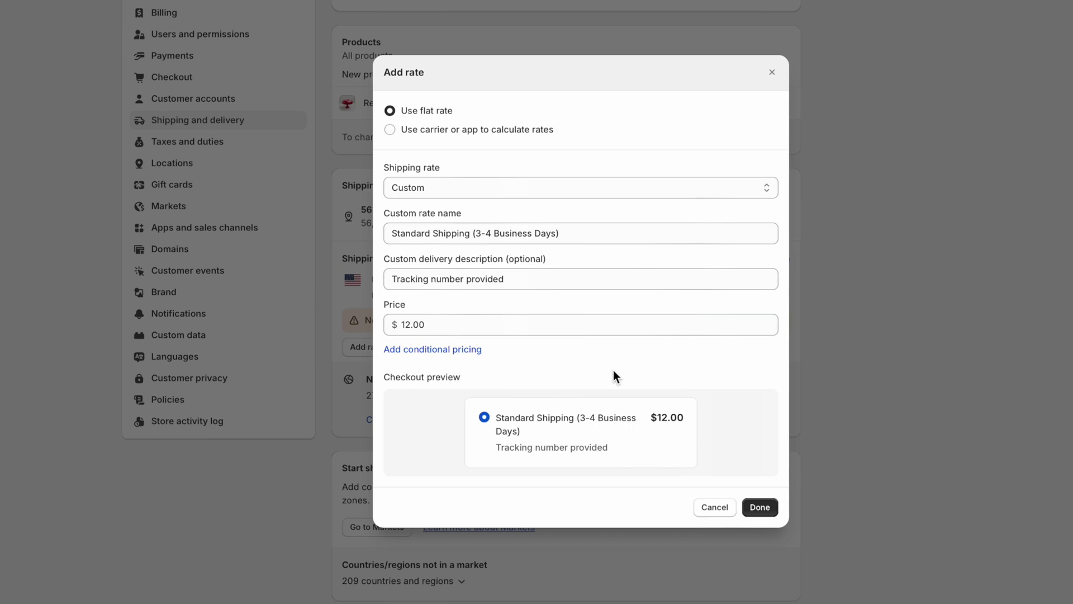
Limit the standard shipping rate to order prices from $0.00 to $500.00 and add it to the United States zone.
click(451, 349)
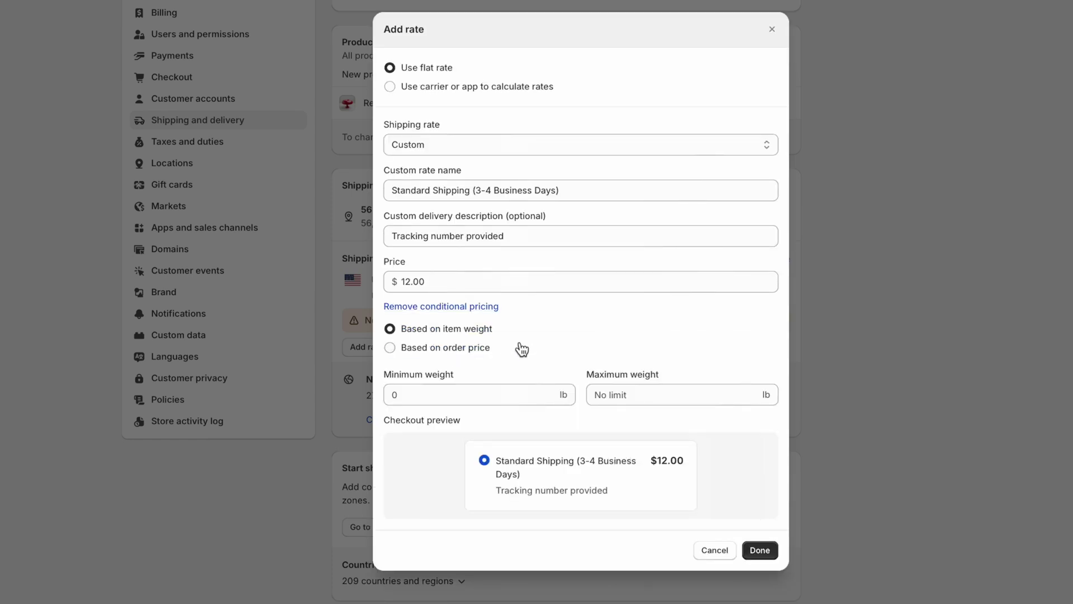
click(468, 350)
click(507, 395)
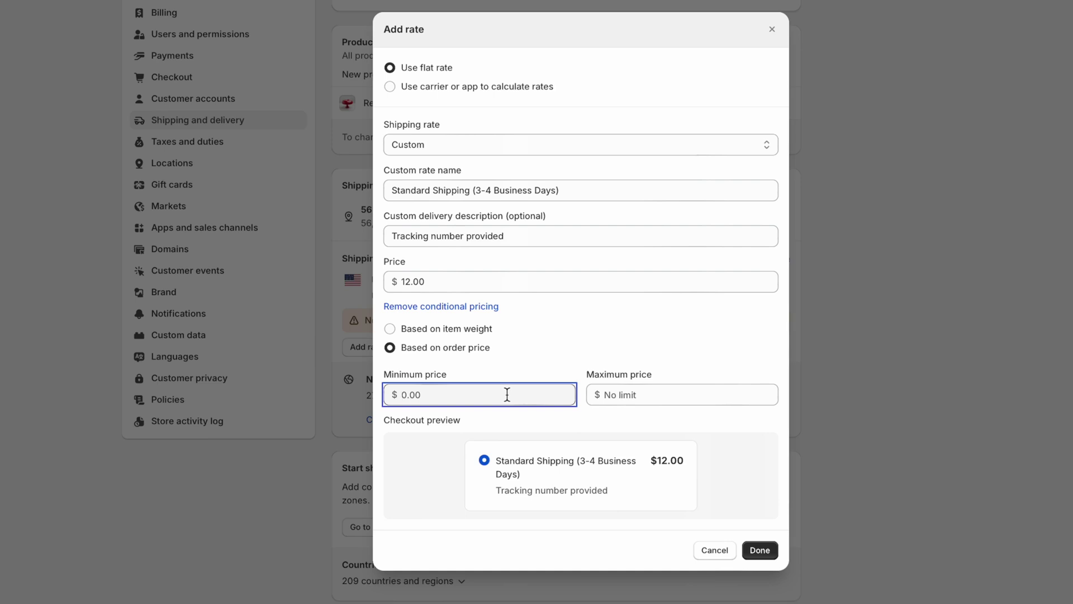
text(0)
click(643, 395)
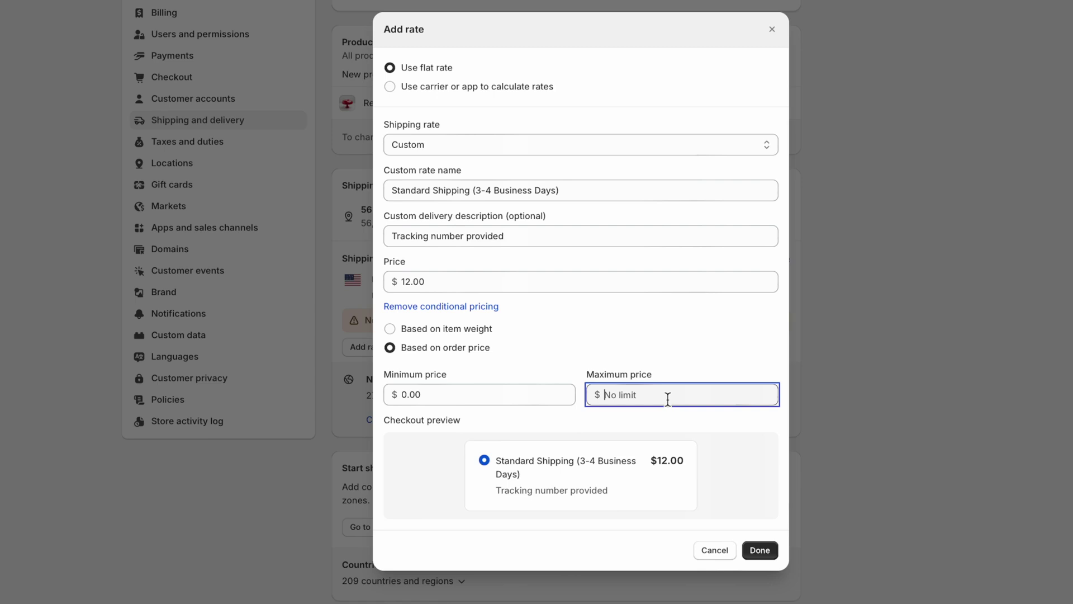
text(500)
click(758, 554)
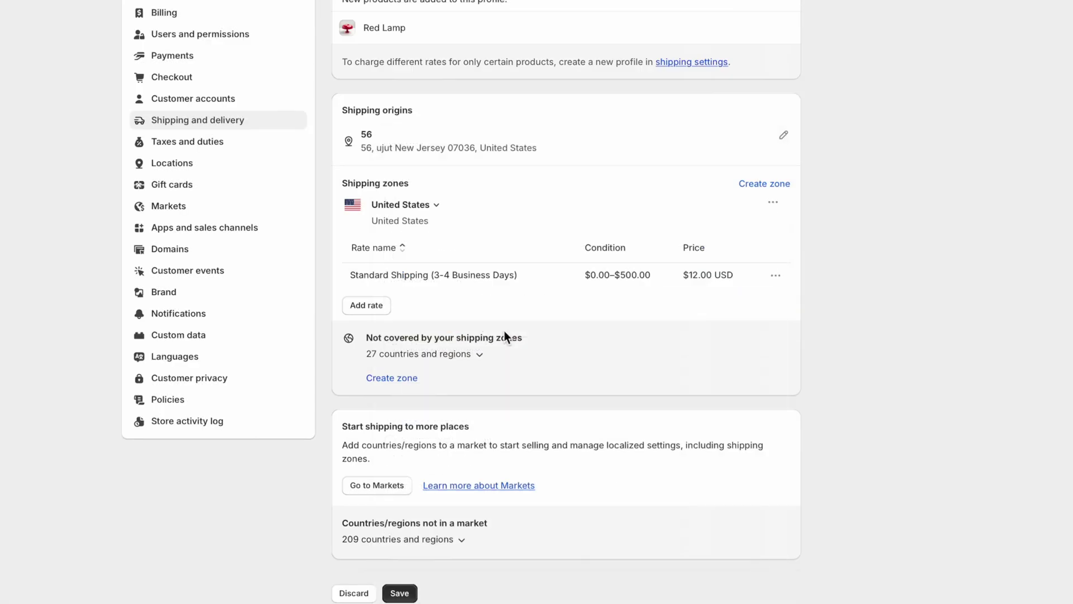
Start another custom United States rate named "Free Shipping" with the delivery description "Tracking number provided" and no charge.
click(370, 306)
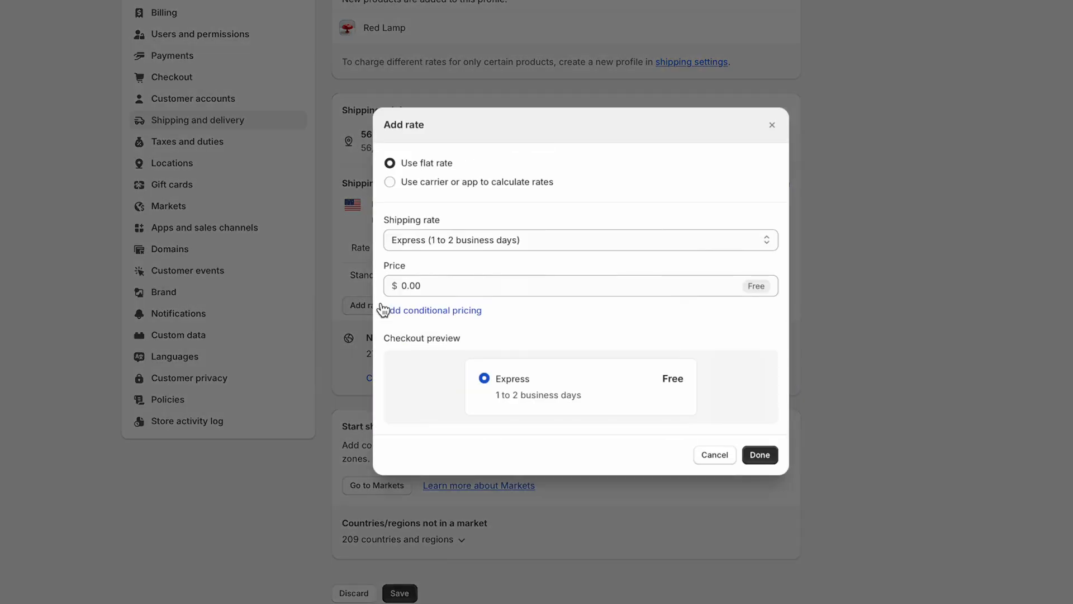
click(447, 241)
click(445, 287)
click(445, 242)
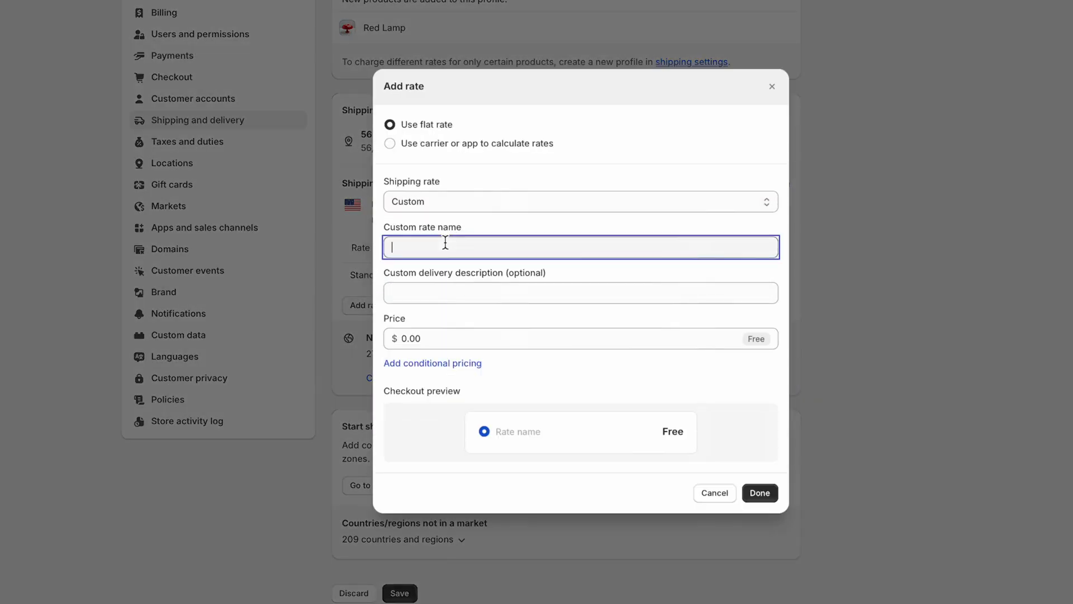
text(Free Shipping)
click(464, 288)
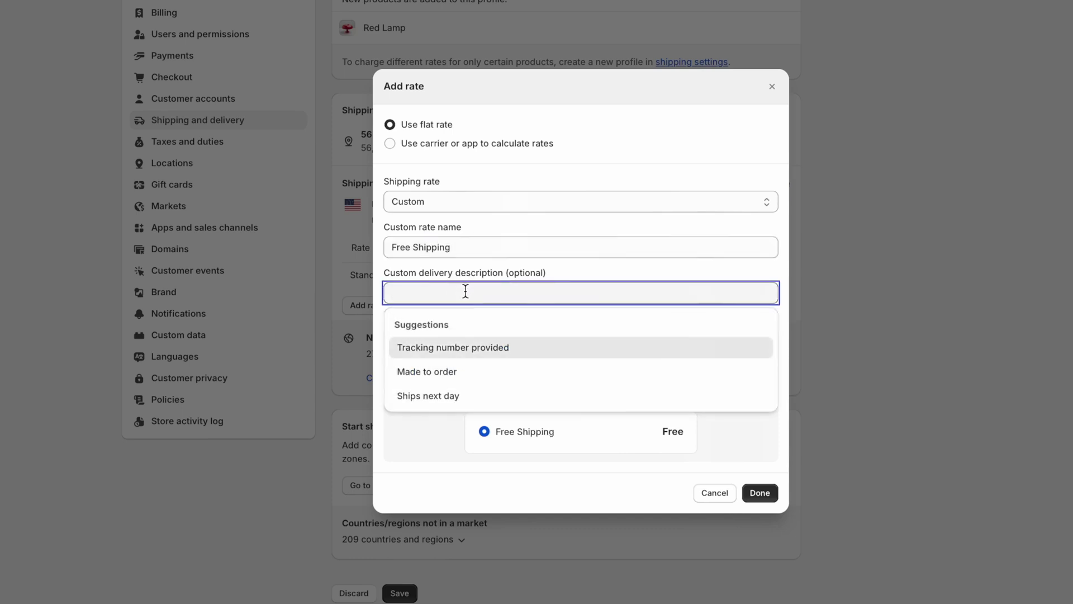
click(478, 357)
click(475, 330)
click(474, 330)
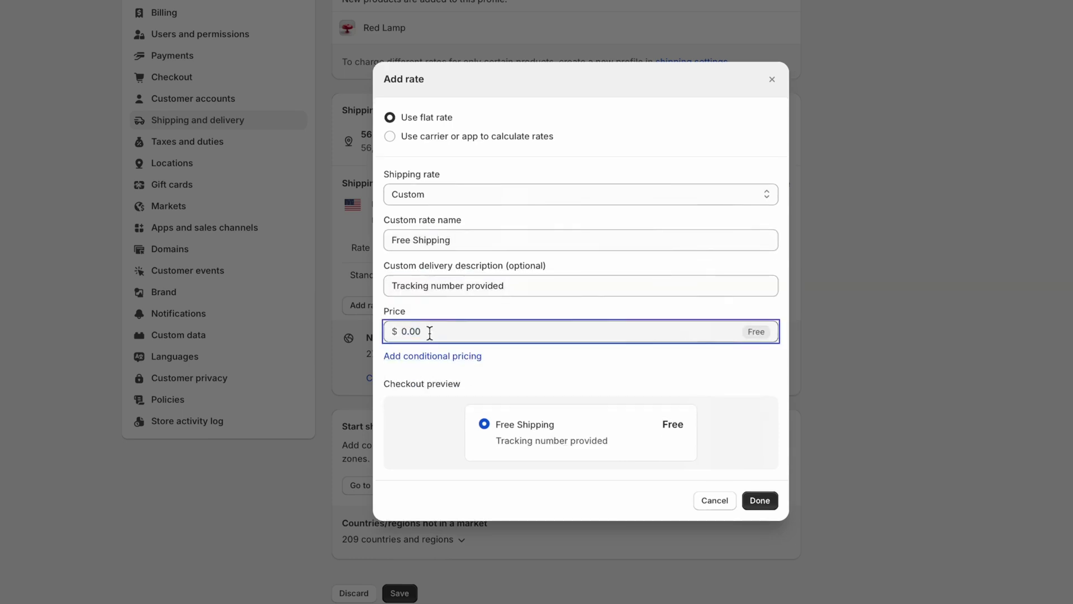
Make the free shipping rate conditional on a minimum order price of $500.01 with no maximum, and add it to the zone.
click(419, 356)
click(458, 393)
click(408, 354)
click(408, 401)
text(500.01)
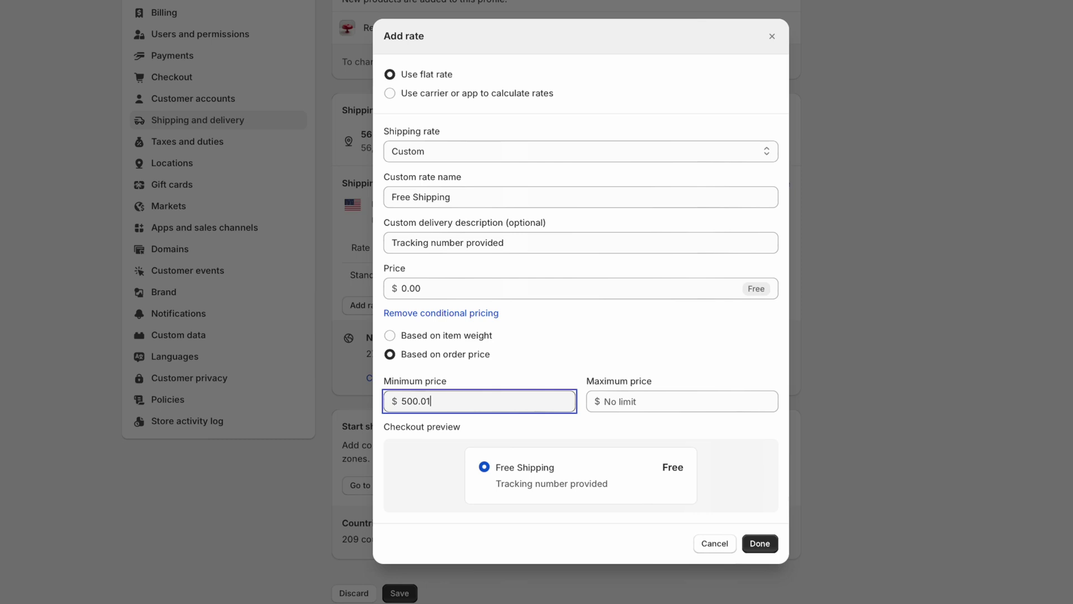
click(704, 400)
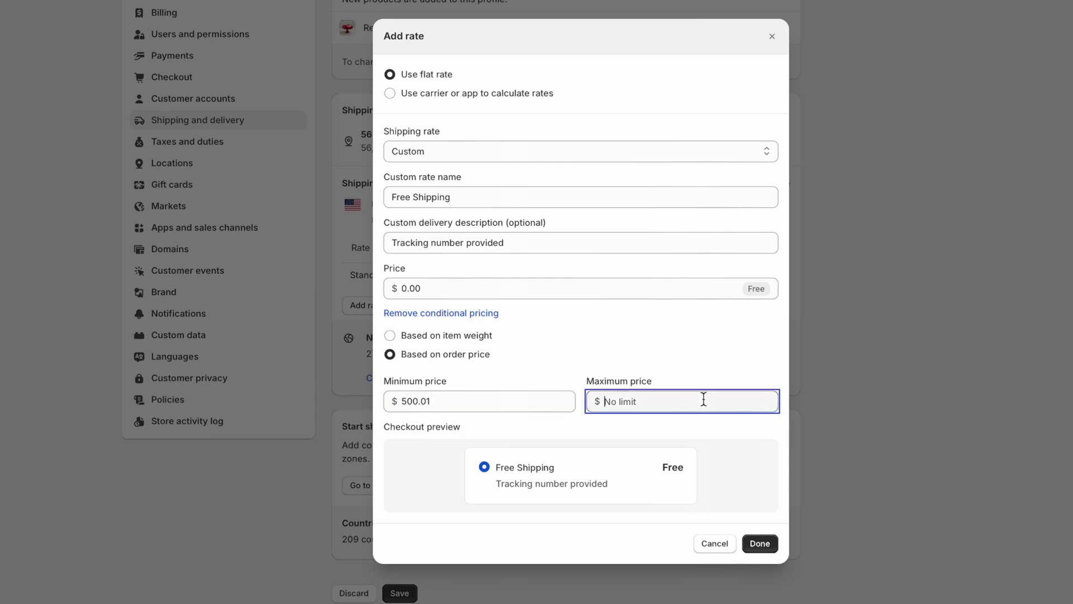
click(758, 545)
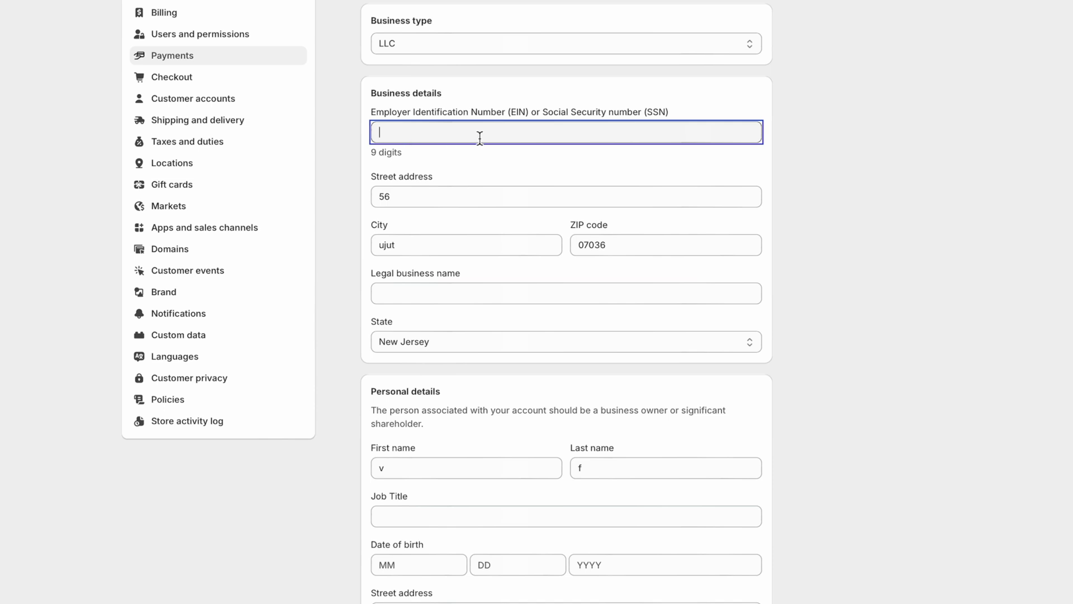
Review the Shopify Payments form's business and personal details, including the EIN or SSN, street address and owner's Social Security number fields.
drag(539, 119, 671, 111)
click(481, 193)
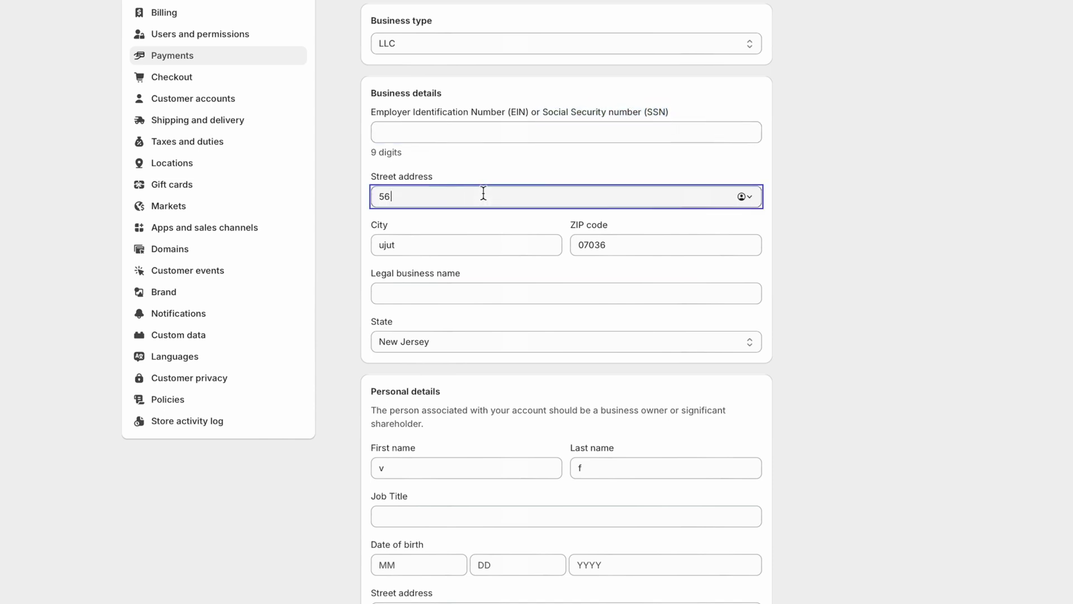
scroll(436, 356, down, 15)
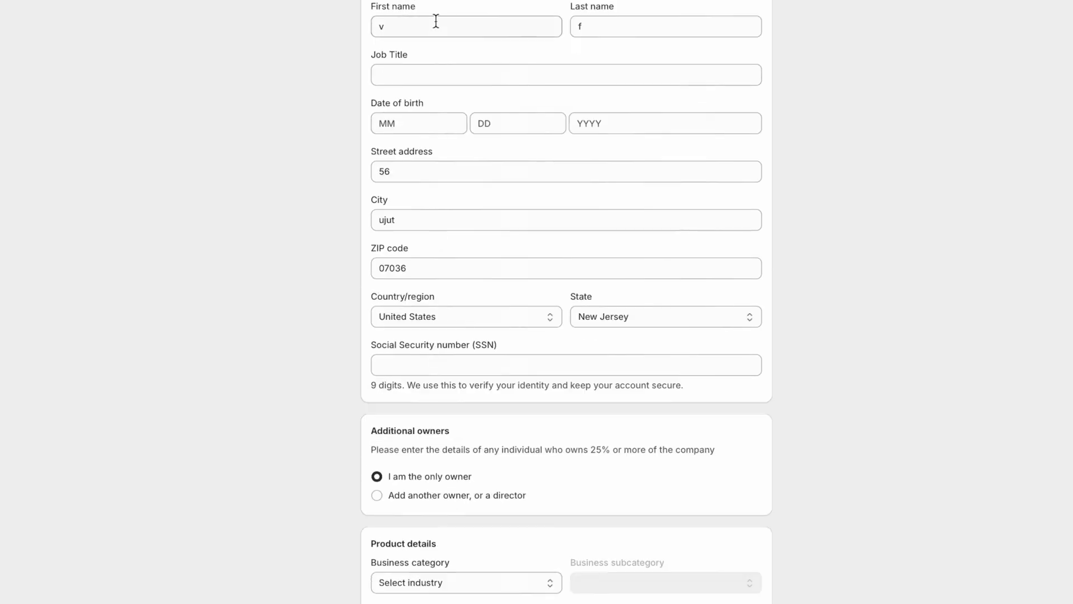
drag(377, 348, 582, 347)
Replace the statement descriptor for the customer billing statement with "LAMPS R US".
drag(481, 422, 393, 423)
key(BackSpace)
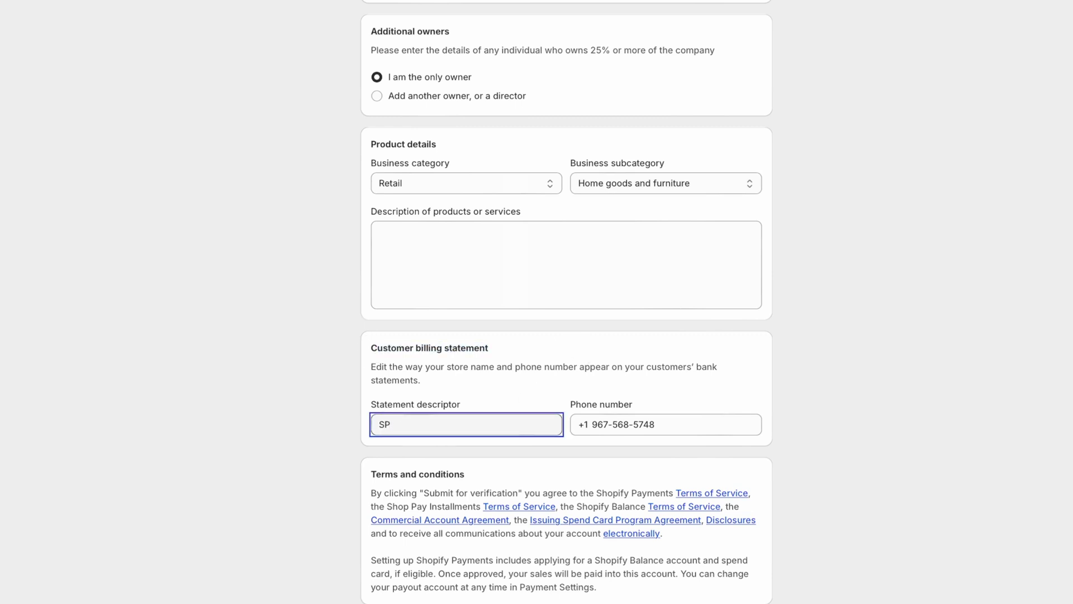
key(BackSpace)
key(BackSpace)
text(LAMPS R US)
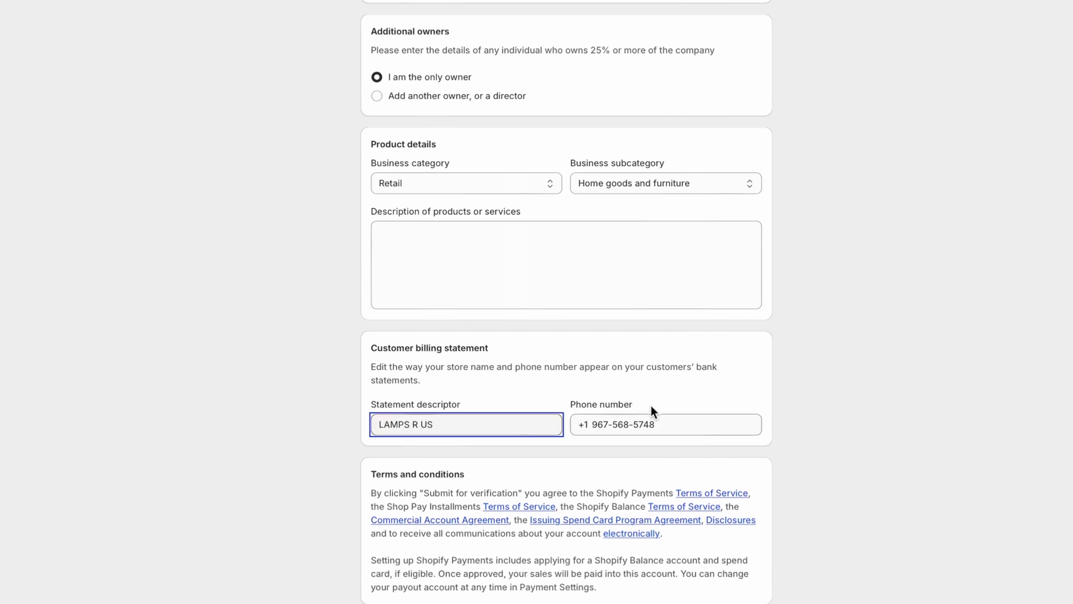